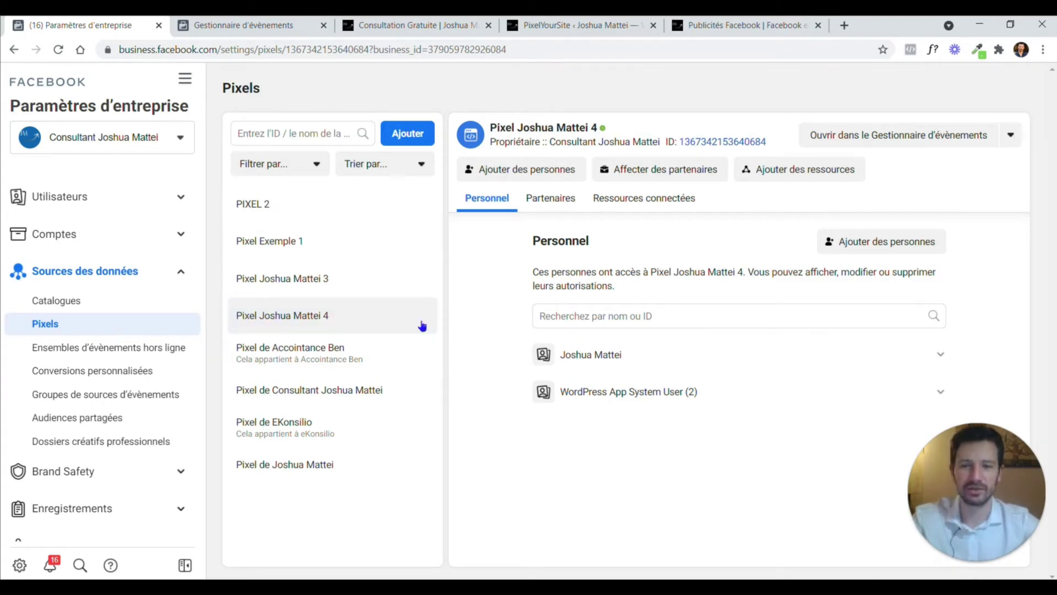
- Open the selected pixel in Events Manager, and open the WordPress site's add-plugin page in a new tab
{"action": "left_click", "coordinate": [868, 136]}
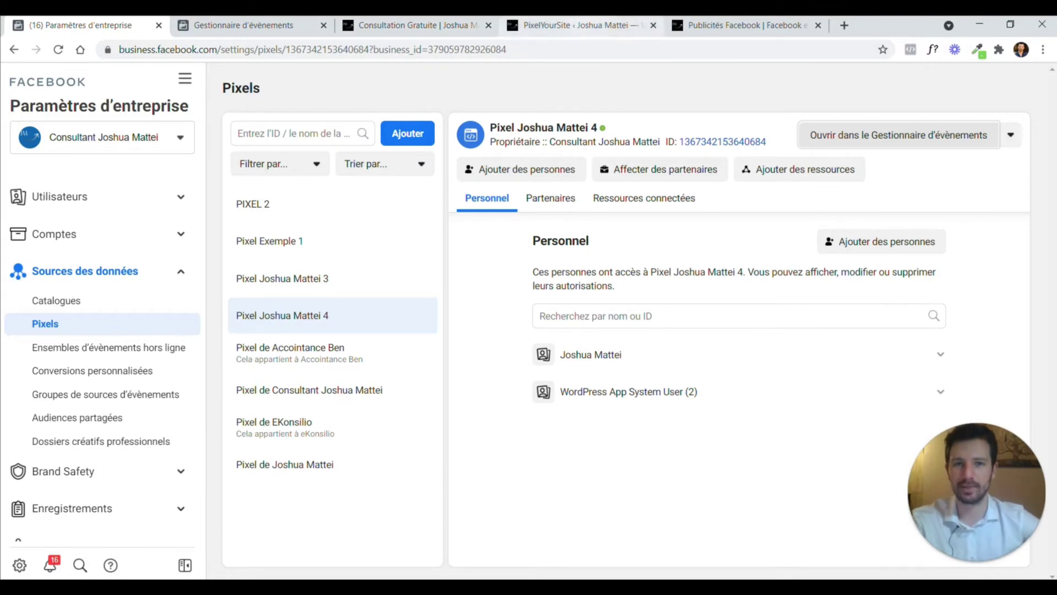
{"action": "left_click", "coordinate": [583, 25]}
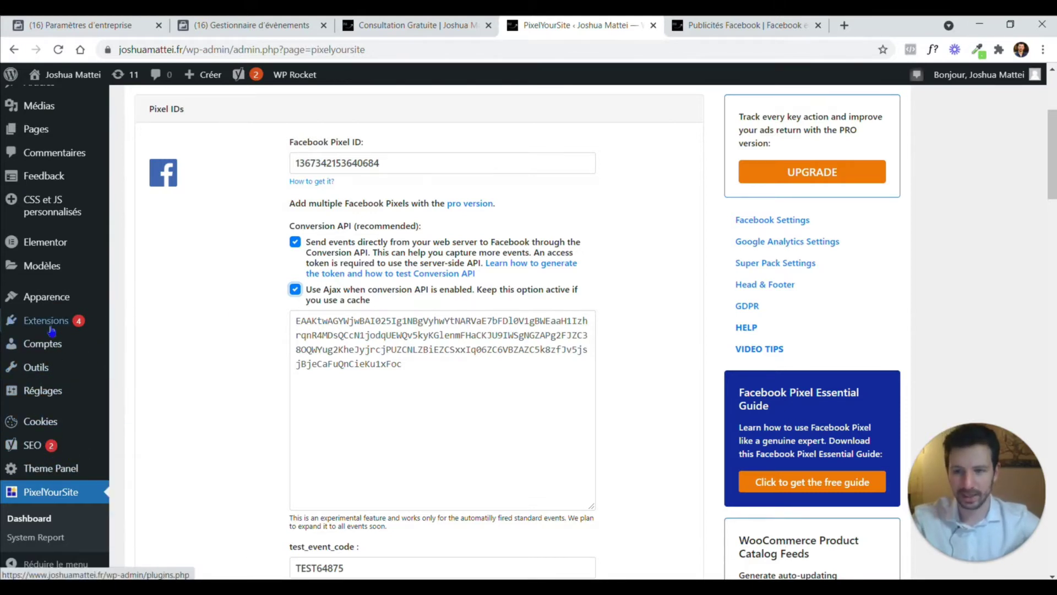
{"action": "middle_click", "coordinate": [135, 346]}
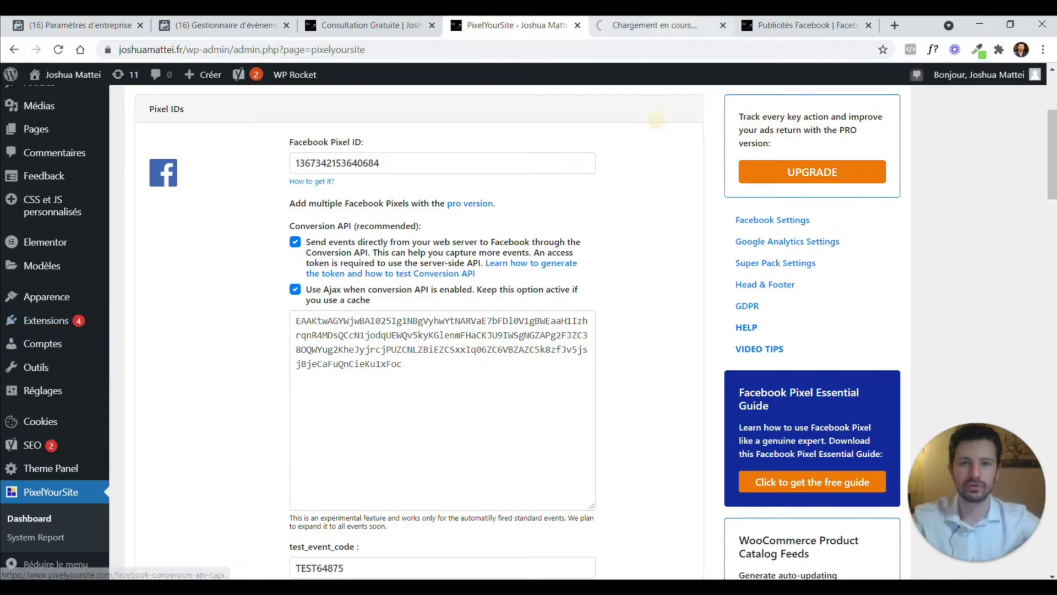
{"action": "left_click", "coordinate": [658, 24]}
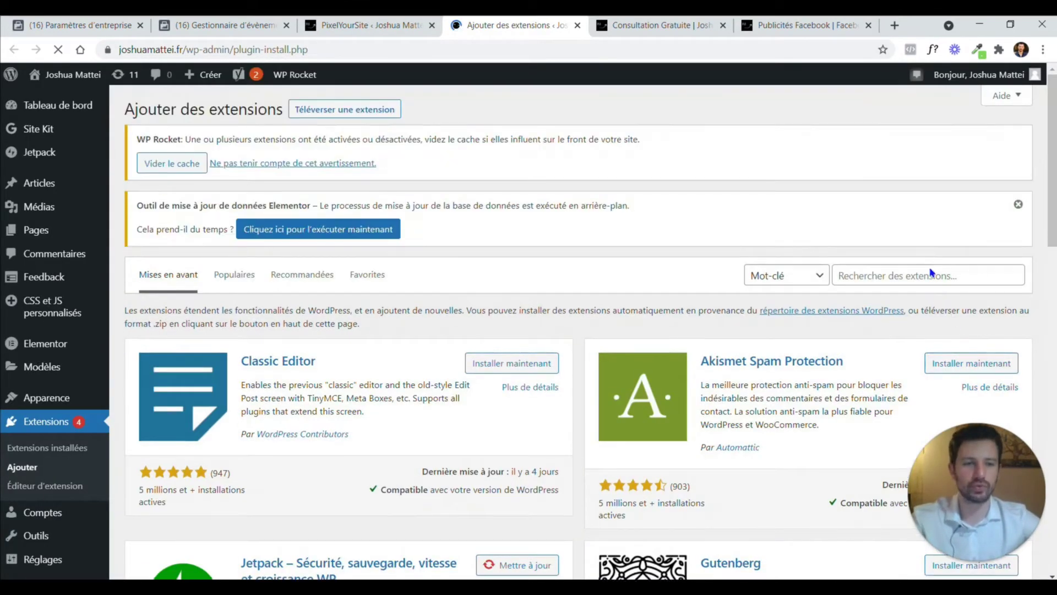
- Search the WordPress plugin directory for "pixel your site" and locate the PixelYourSite plugin in the results
{"action": "left_click", "coordinate": [932, 275]}
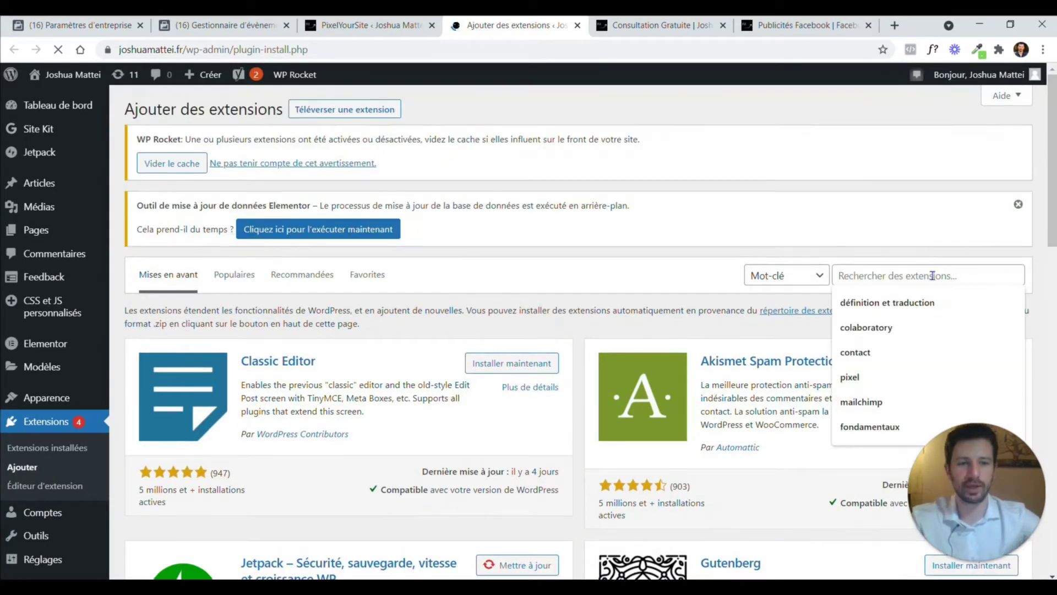
{"action": "type", "text": "pixel"}
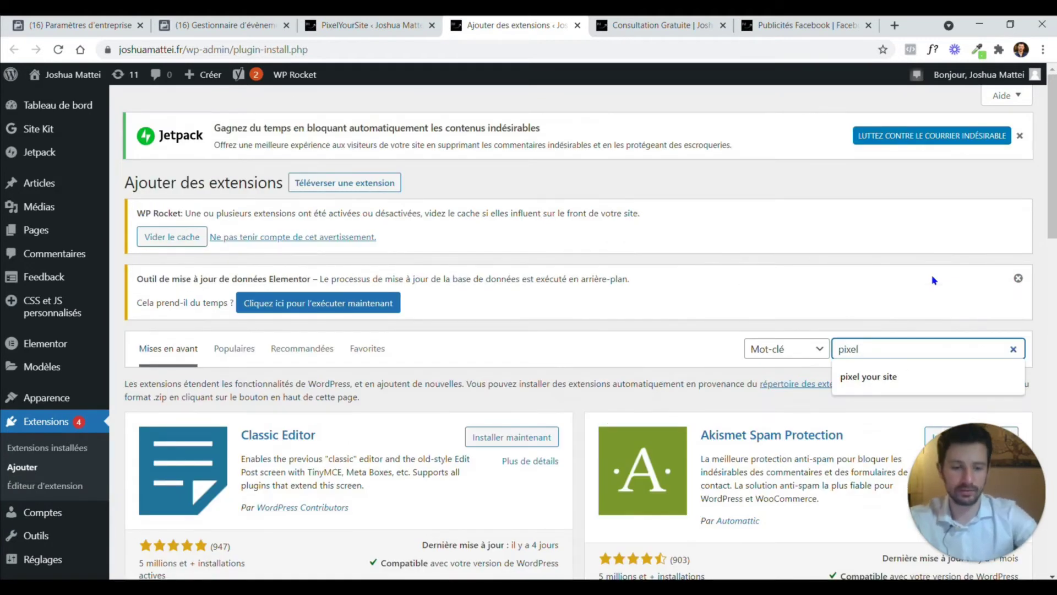
{"action": "key", "text": "Down"}
{"action": "key", "text": "Return"}
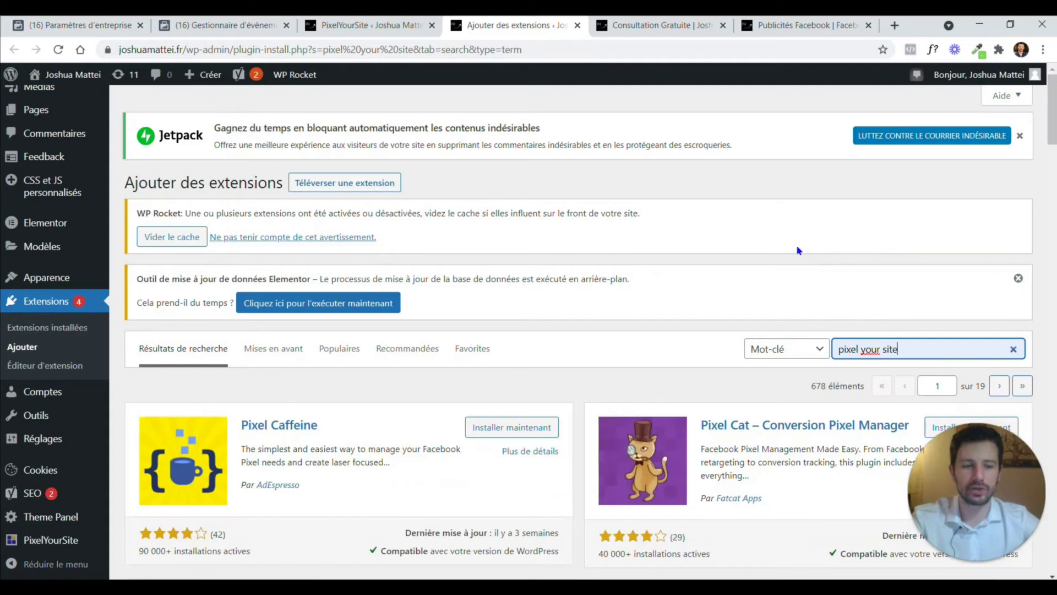
{"action": "scroll", "coordinate": [750, 335], "scroll_direction": "down", "scroll_amount": 7}
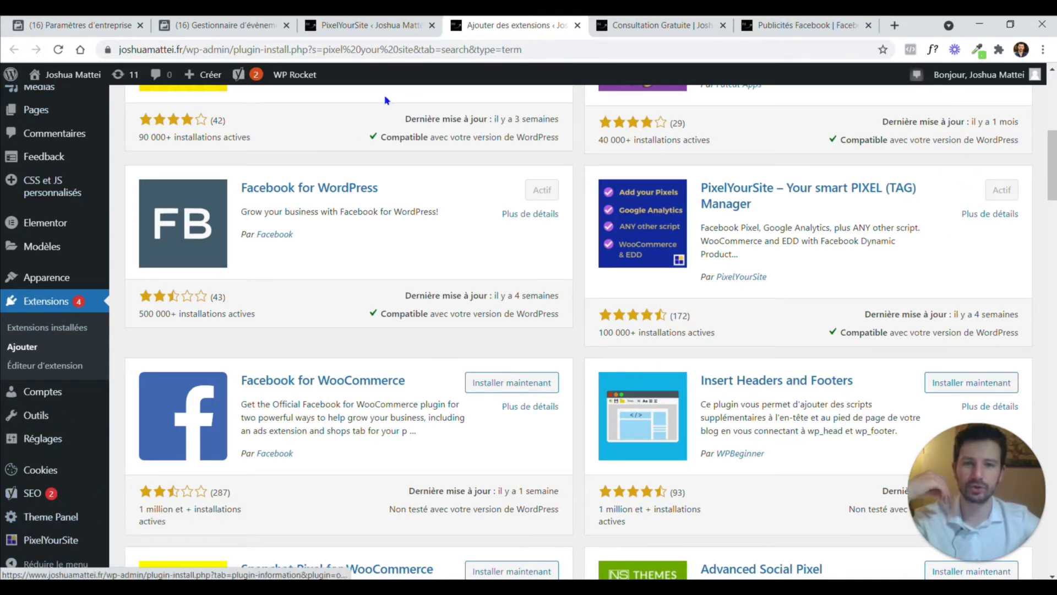
- Return to the PixelYourSite dashboard and examine the Facebook Pixel ID in its general settings
{"action": "key", "text": "ctrl+shift+Tab"}
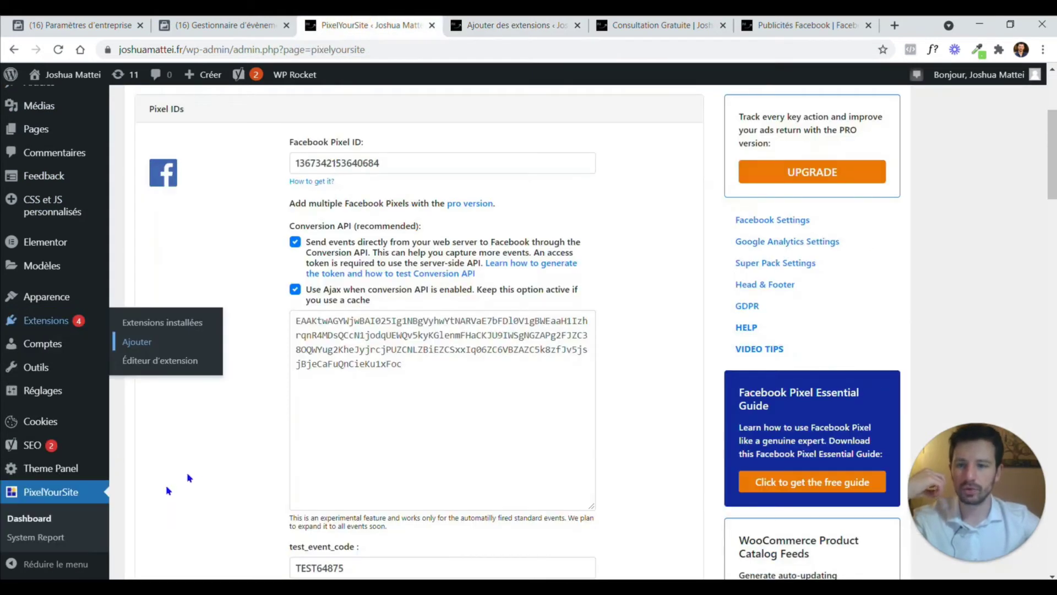
{"action": "left_click", "coordinate": [44, 521]}
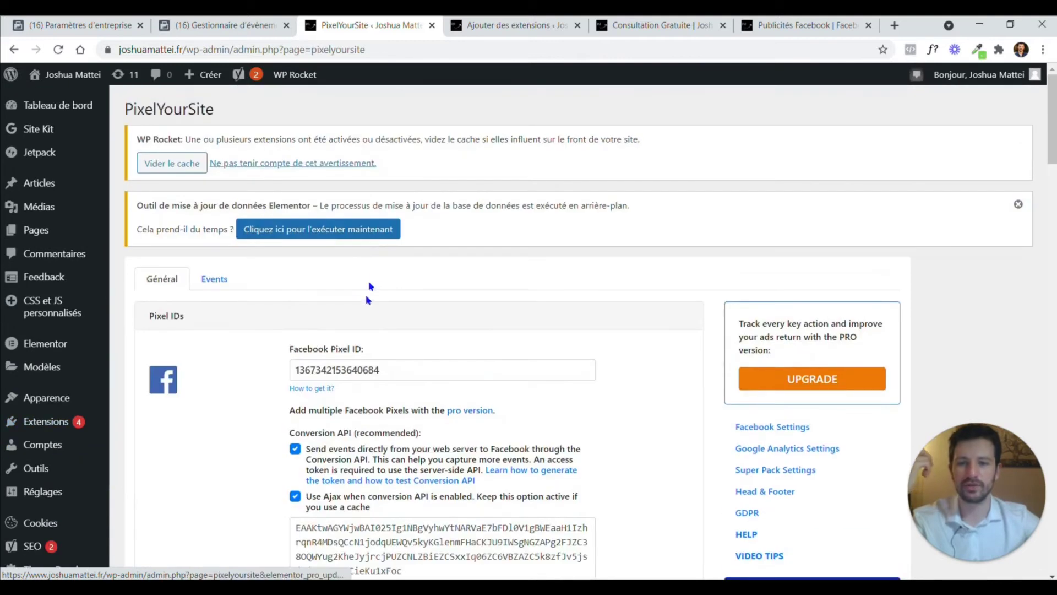
{"action": "scroll", "coordinate": [363, 259], "scroll_direction": "down", "scroll_amount": 3}
{"action": "double_click", "coordinate": [359, 232]}
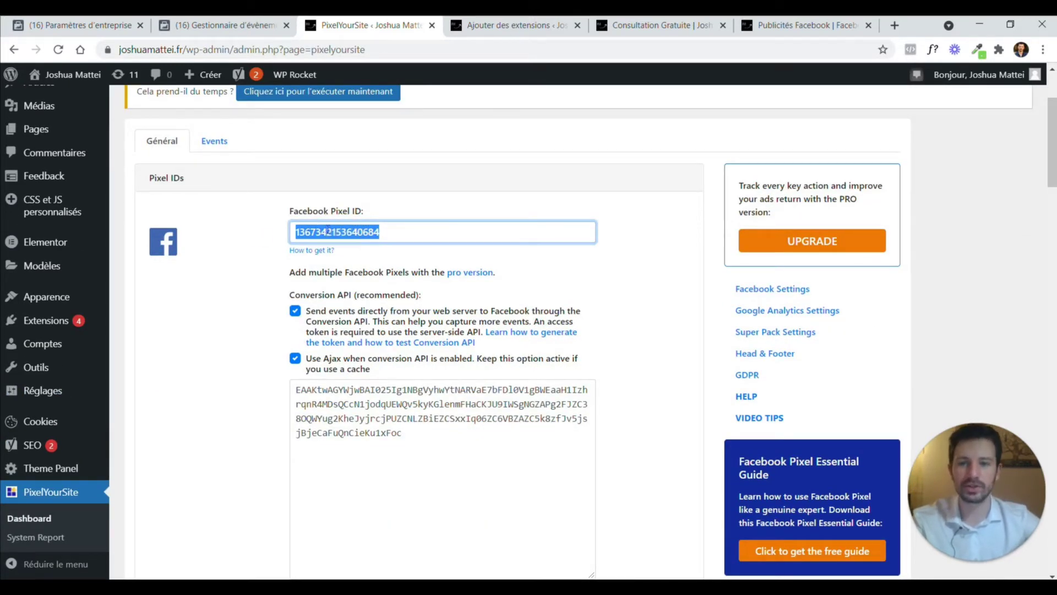
{"action": "left_click", "coordinate": [337, 231]}
{"action": "left_click_drag", "start_coordinate": [436, 231], "coordinate": [307, 238]}
{"action": "left_click", "coordinate": [341, 237]}
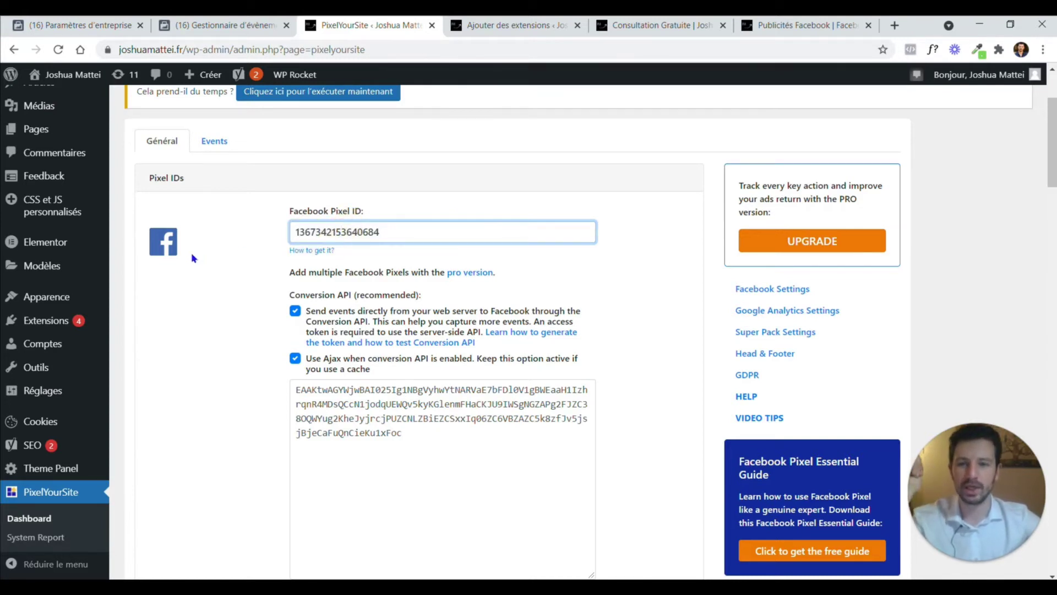
{"action": "double_click", "coordinate": [306, 229]}
{"action": "left_click", "coordinate": [505, 206]}
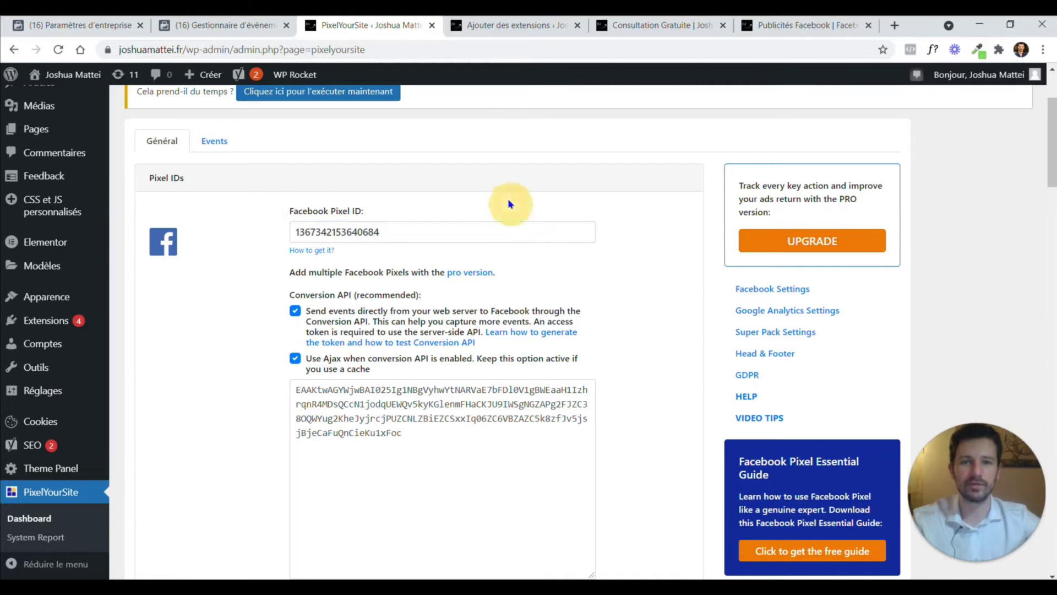
- Locate the selected pixel's ID in the Facebook business settings
{"action": "left_click", "coordinate": [223, 25]}
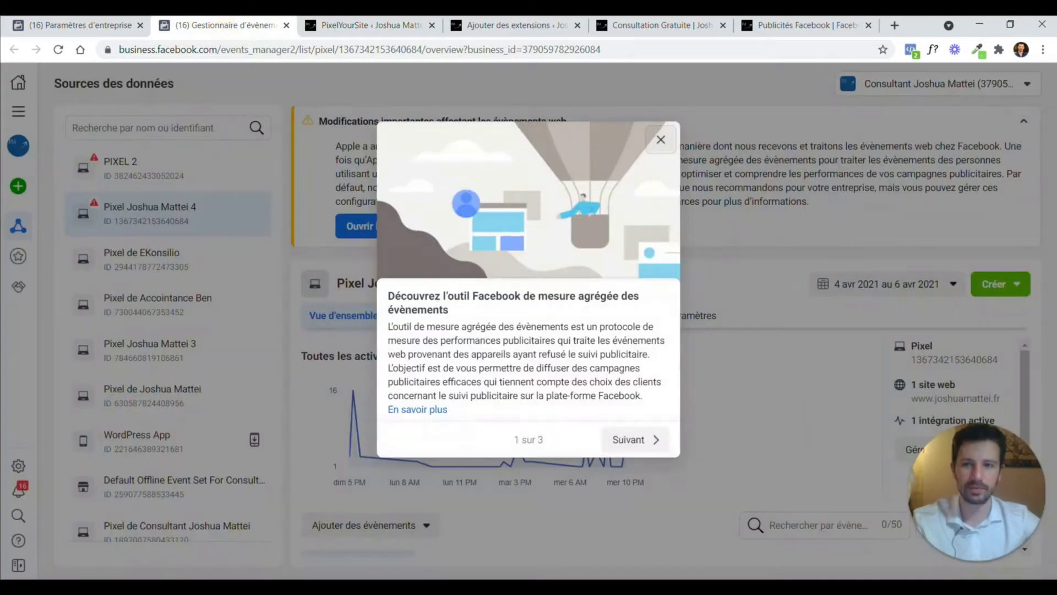
{"action": "left_click", "coordinate": [82, 24]}
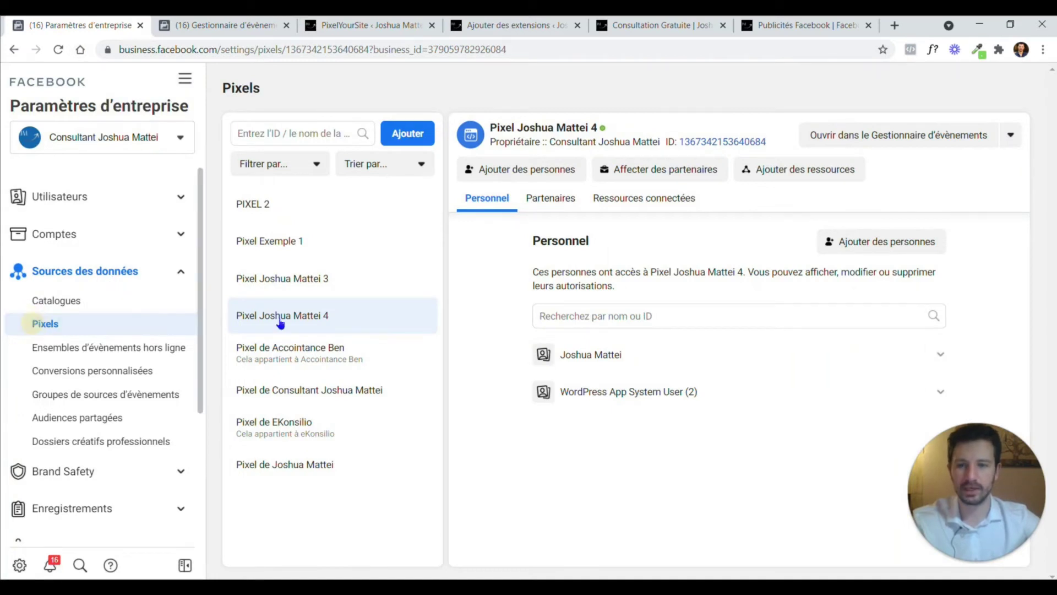
{"action": "left_click", "coordinate": [711, 146]}
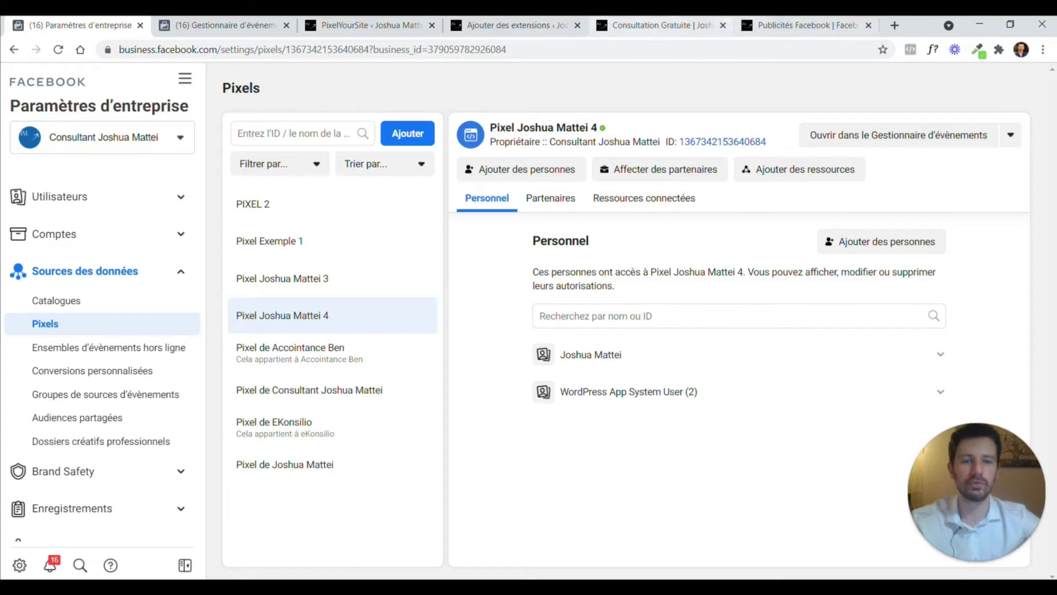
- Inspect the website's home page with Facebook Pixel Helper and copy the ID of the first pixel listed
{"action": "left_click", "coordinate": [751, 27]}
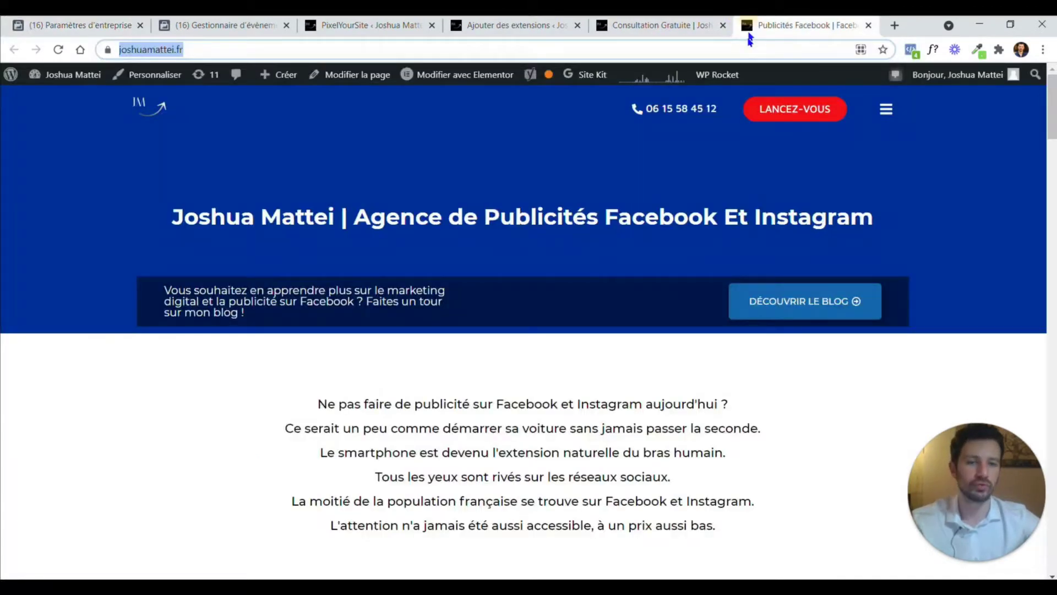
{"action": "left_click", "coordinate": [912, 51]}
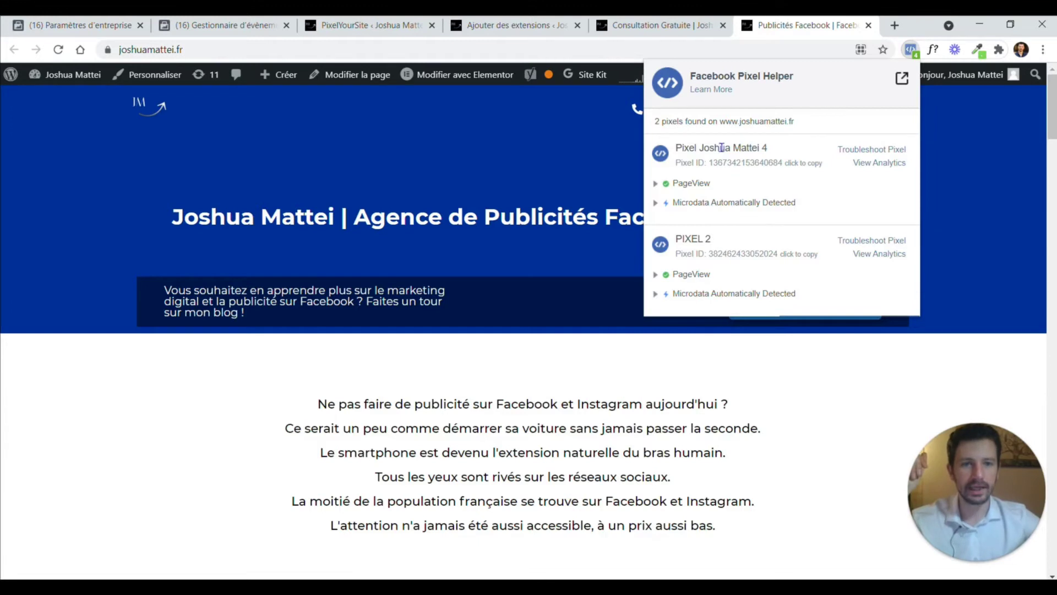
{"action": "left_click", "coordinate": [801, 162]}
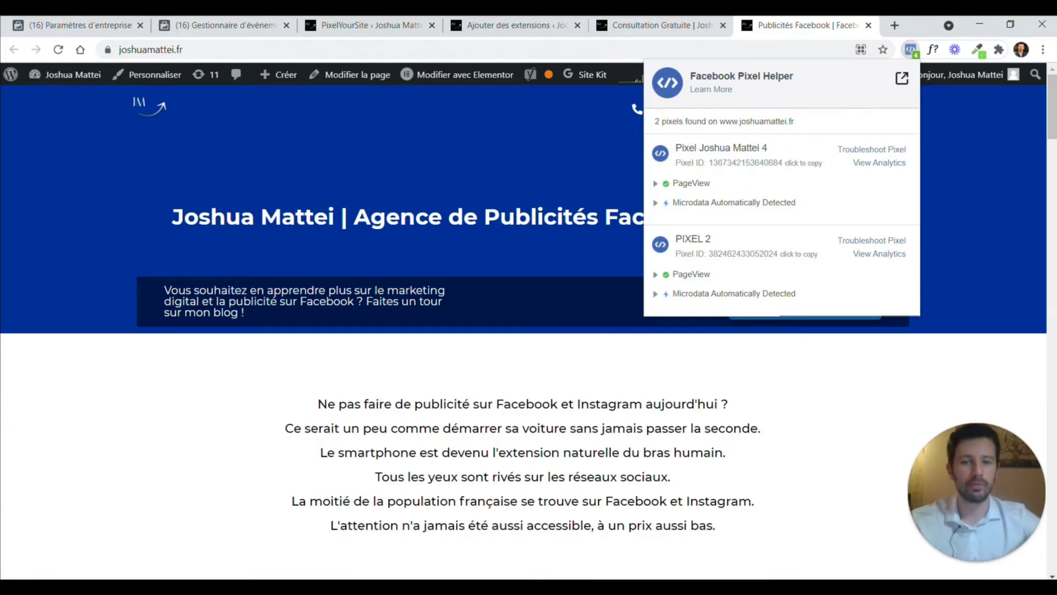
- Check the Facebook Pixel ID entry in the PixelYourSite general settings and save the plugin settings
{"action": "left_click", "coordinate": [479, 25]}
{"action": "key", "text": "ctrl+shift+Tab"}
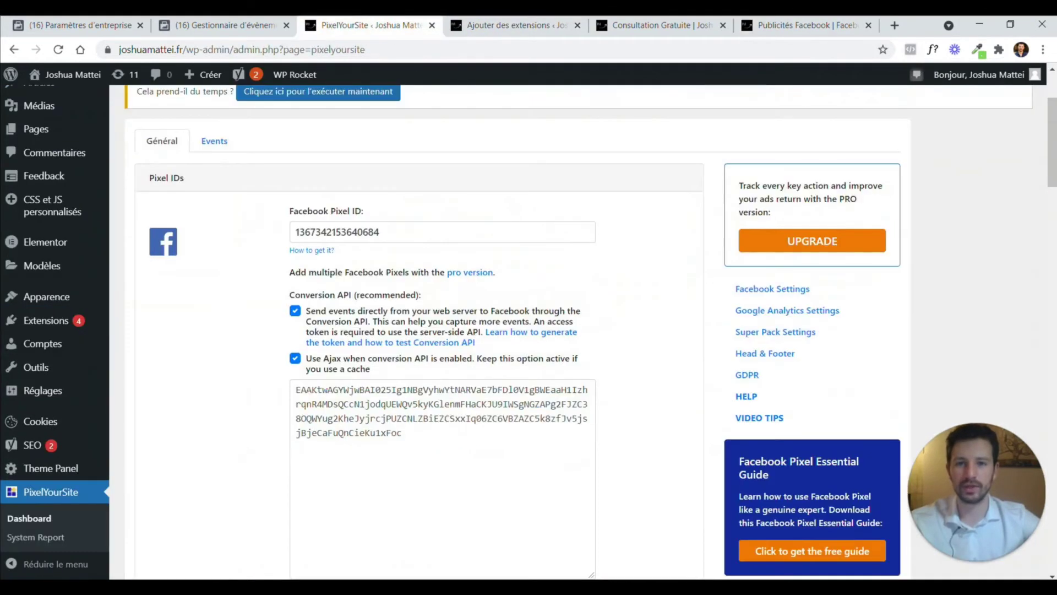
{"action": "double_click", "coordinate": [357, 230]}
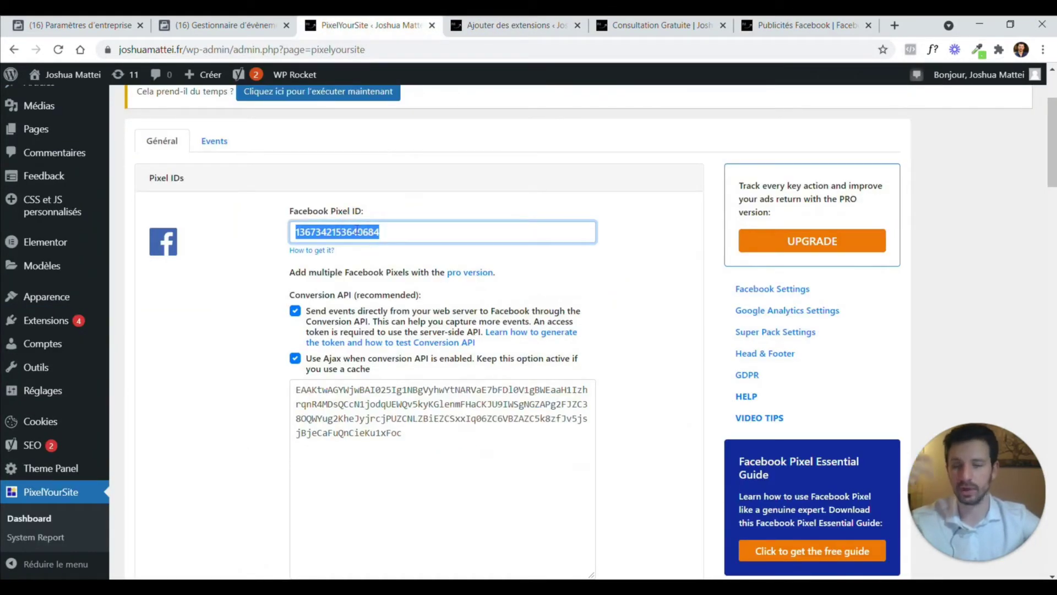
{"action": "left_click", "coordinate": [385, 231]}
{"action": "double_click", "coordinate": [385, 231]}
{"action": "left_click", "coordinate": [384, 232]}
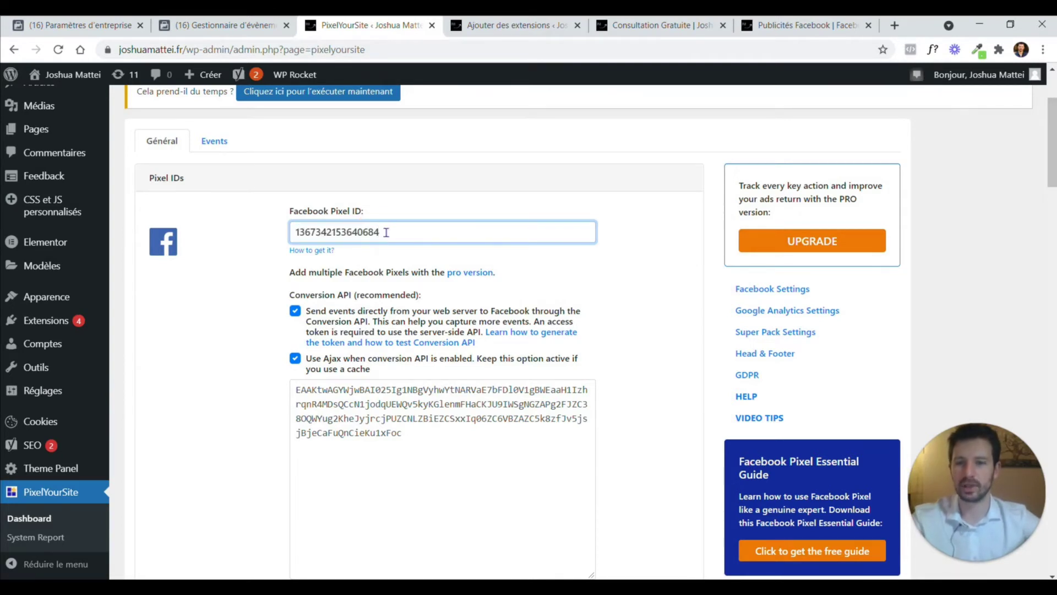
{"action": "scroll", "coordinate": [269, 253], "scroll_direction": "down", "scroll_amount": 15}
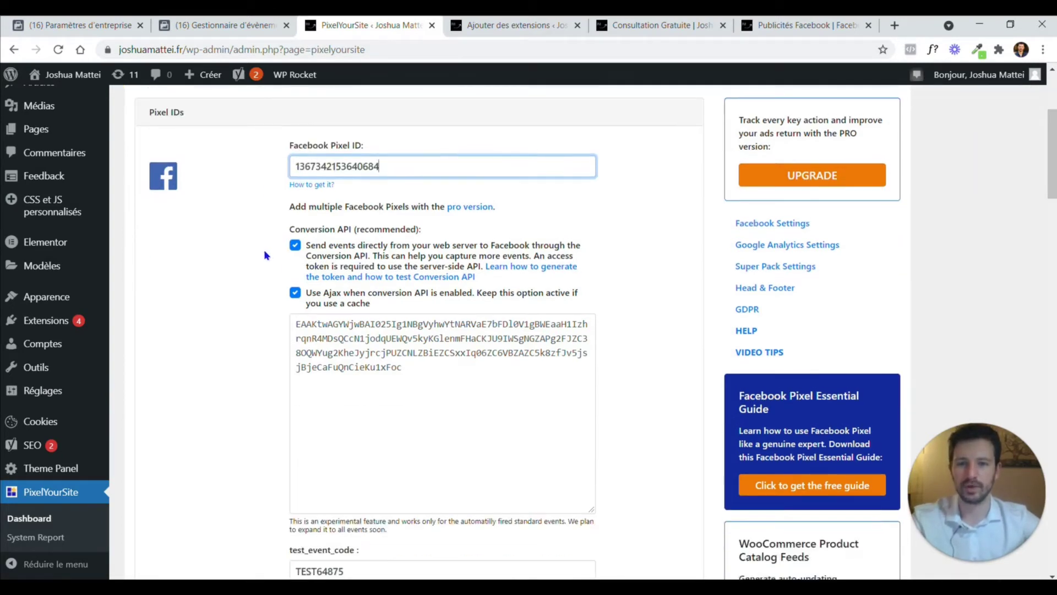
{"action": "scroll", "coordinate": [380, 412], "scroll_direction": "down", "scroll_amount": 10}
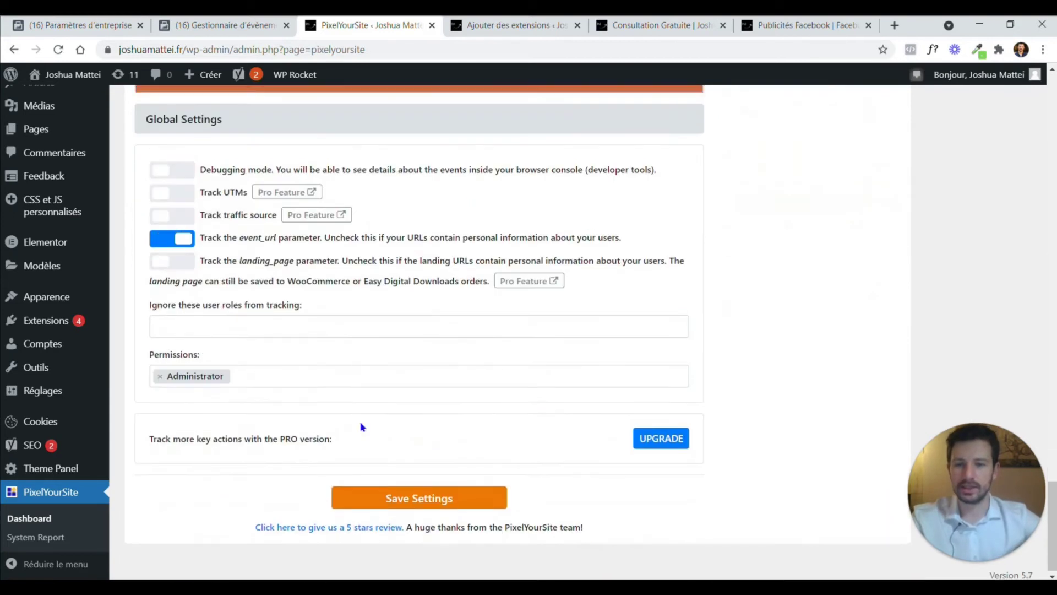
{"action": "left_click", "coordinate": [336, 492]}
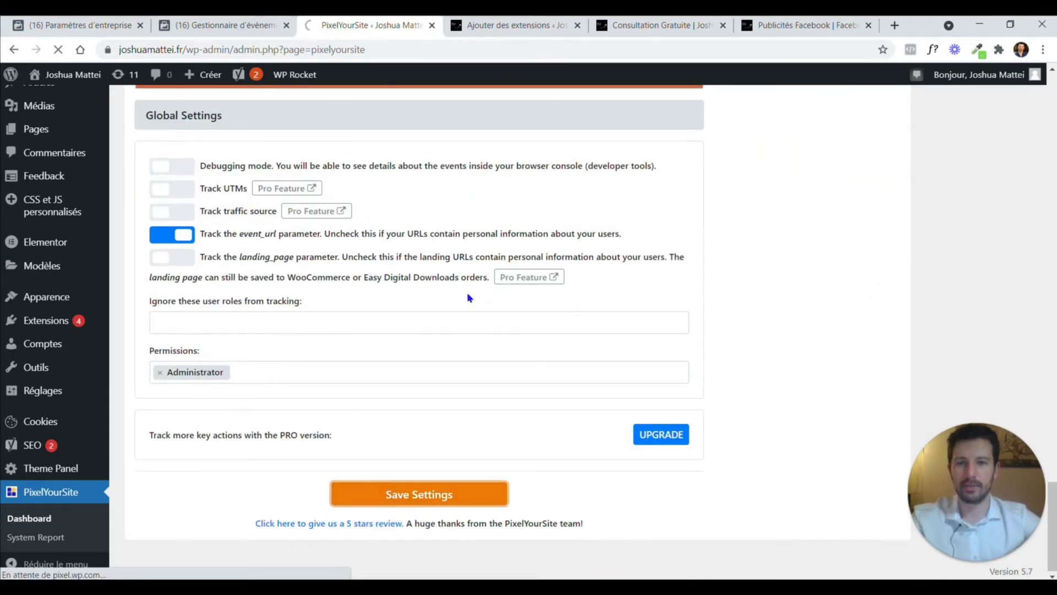
{"action": "scroll", "coordinate": [467, 291], "scroll_direction": "up", "scroll_amount": 20}
{"action": "scroll", "coordinate": [461, 290], "scroll_direction": "down", "scroll_amount": 3}
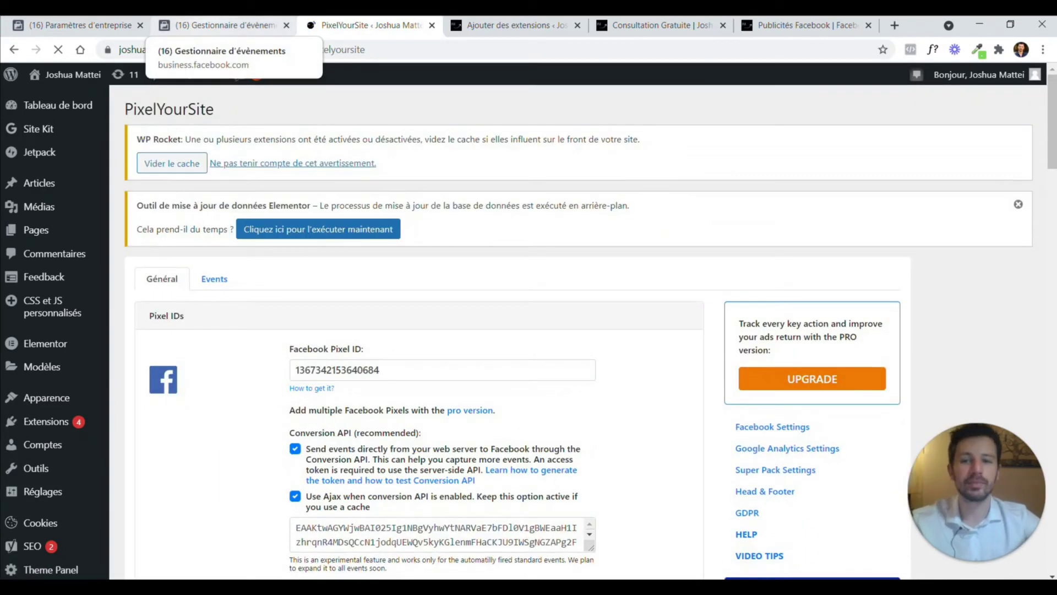
- Dismiss the aggregated event measurement introduction in Events Manager and reopen the selected pixel there from the business settings
{"action": "left_click", "coordinate": [220, 25]}
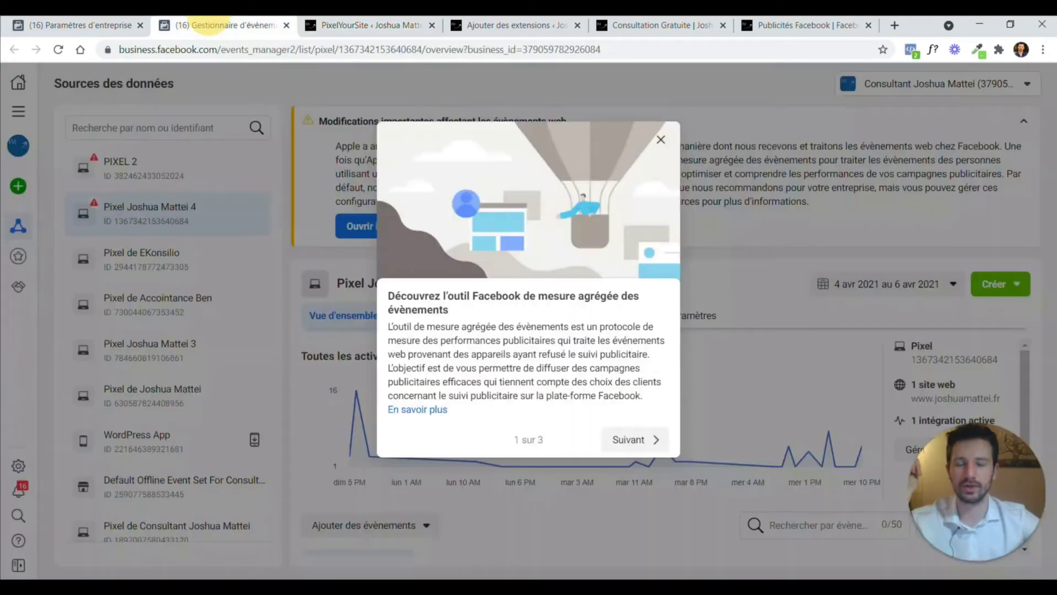
{"action": "left_click", "coordinate": [660, 140]}
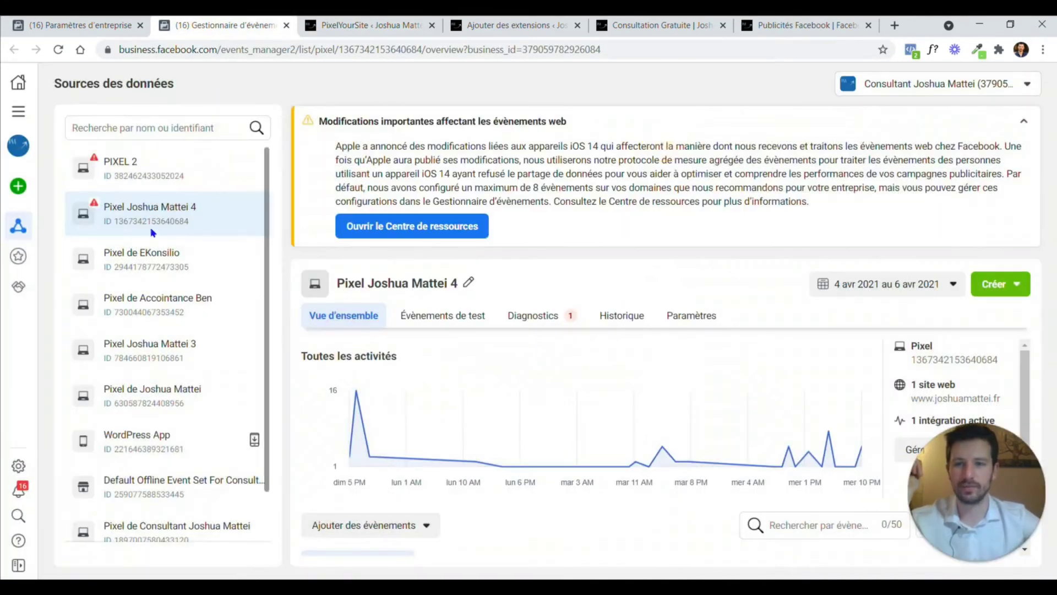
{"action": "left_click", "coordinate": [82, 25]}
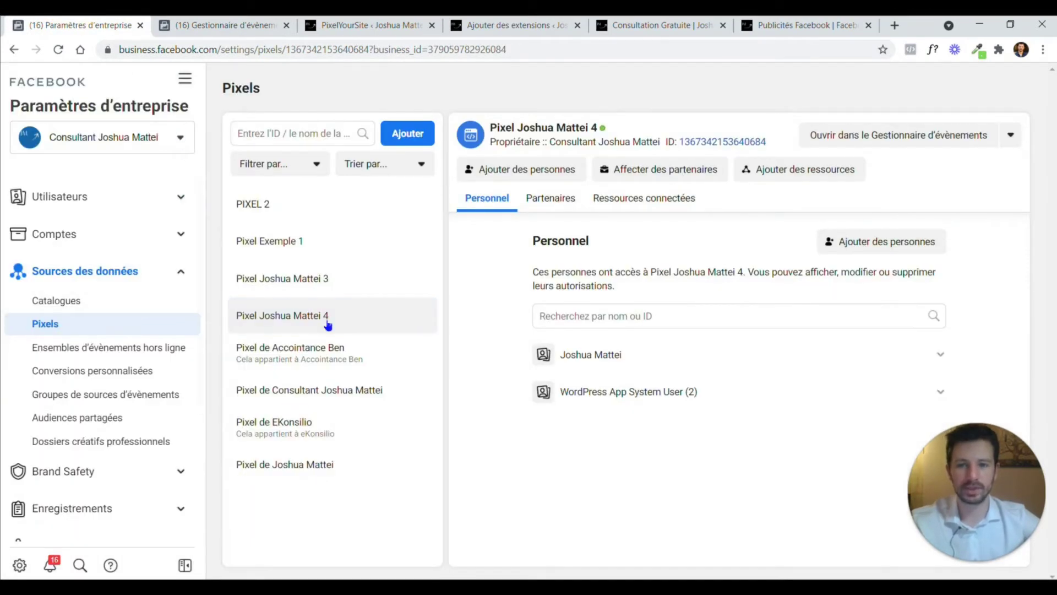
{"action": "left_click", "coordinate": [896, 137]}
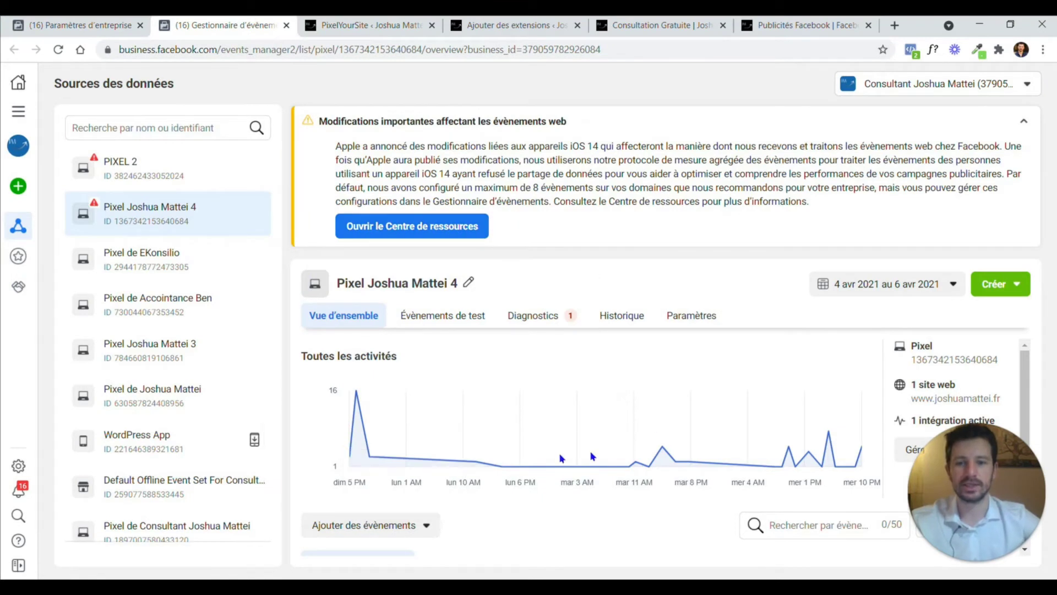
- Start adding events to the pixel through the Conversions API and read the setup introduction
{"action": "left_click", "coordinate": [378, 526]}
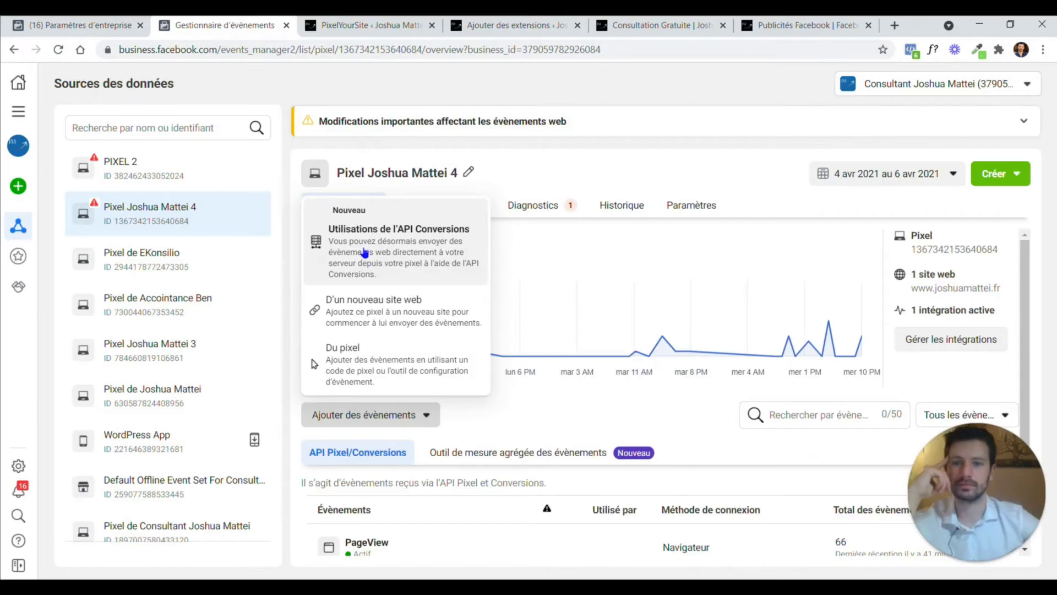
{"action": "left_click", "coordinate": [365, 251]}
{"action": "left_click", "coordinate": [594, 458]}
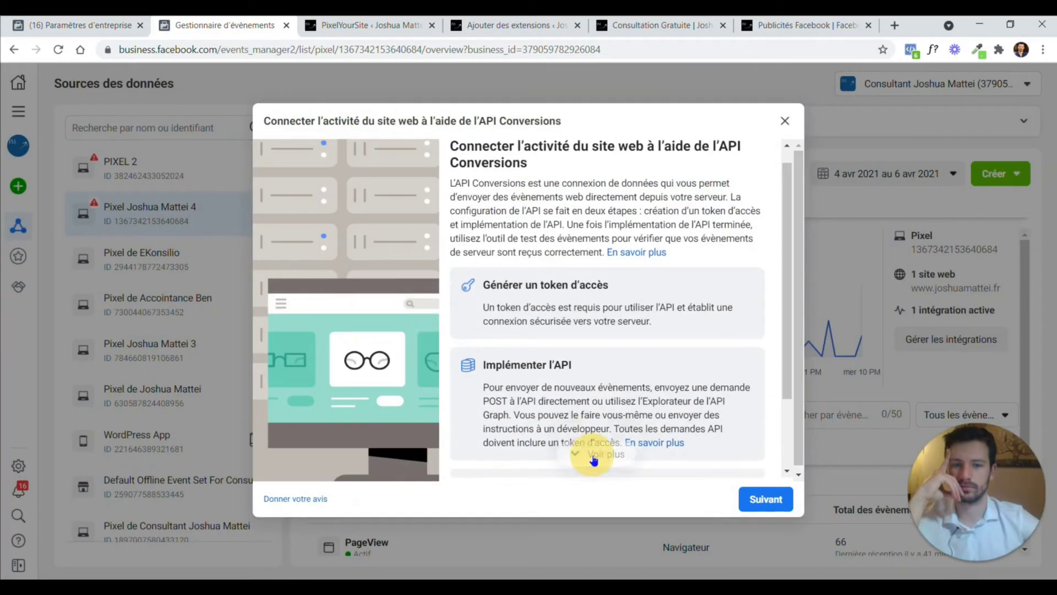
{"action": "scroll", "coordinate": [525, 279], "scroll_direction": "down", "scroll_amount": 2}
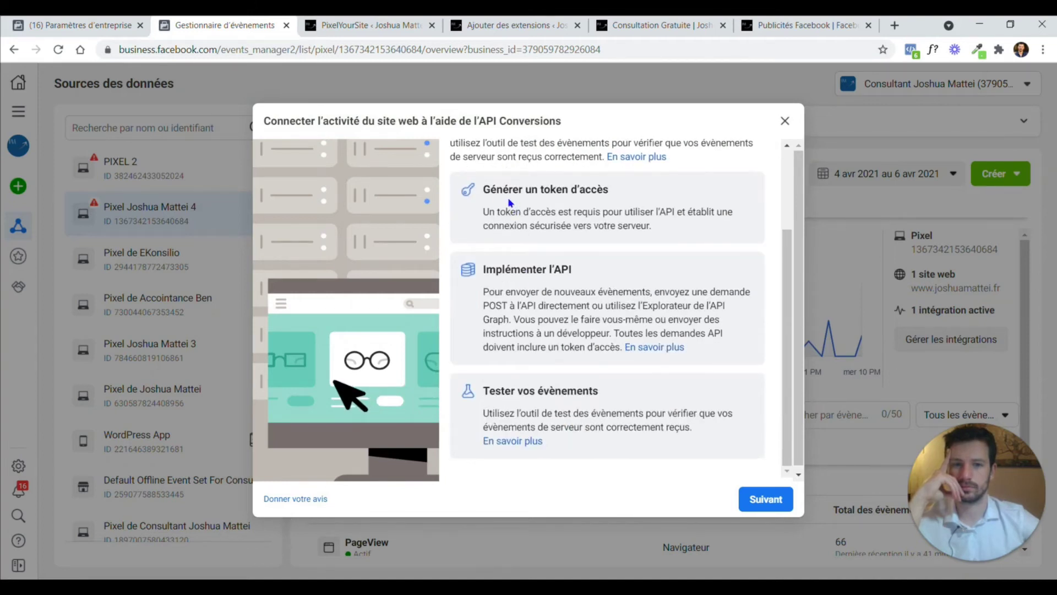
{"action": "scroll", "coordinate": [508, 230], "scroll_direction": "up", "scroll_amount": 2}
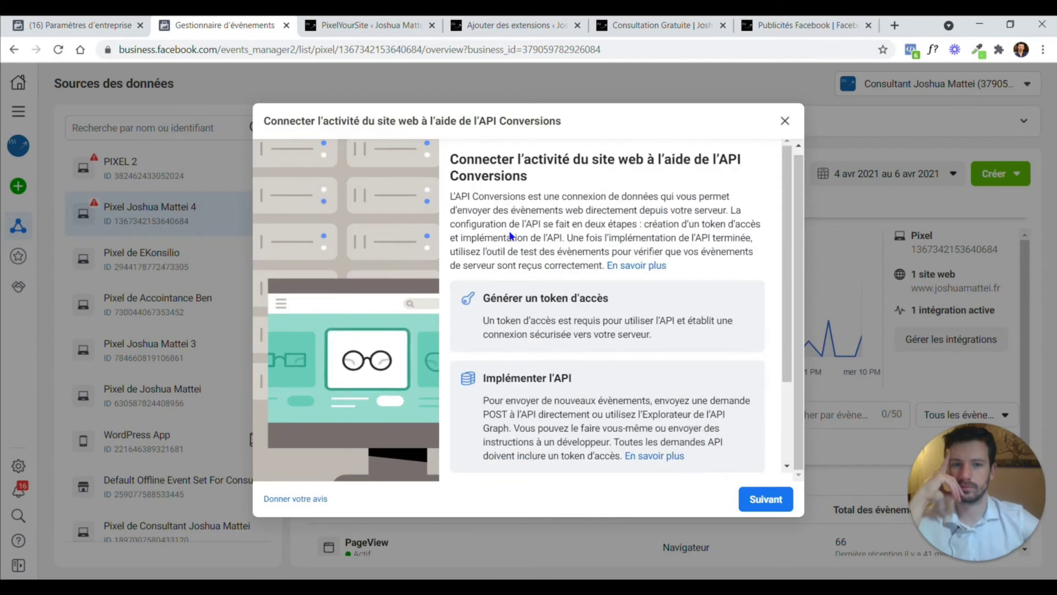
{"action": "scroll", "coordinate": [512, 235], "scroll_direction": "down", "scroll_amount": 2}
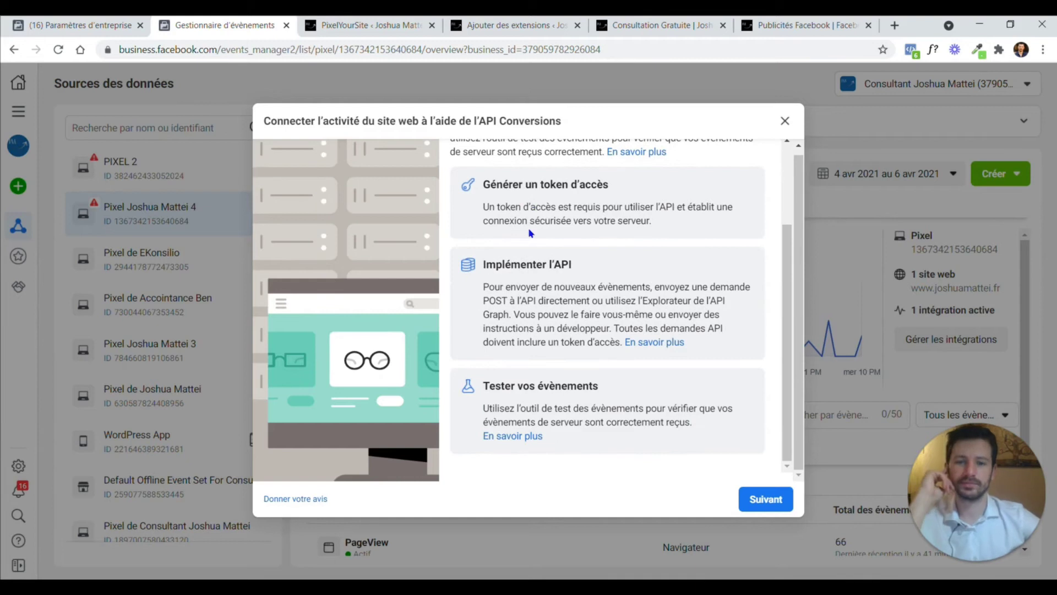
- Generate a Conversions API access token for the preselected pixel and copy it
{"action": "scroll", "coordinate": [512, 233], "scroll_direction": "up", "scroll_amount": 2}
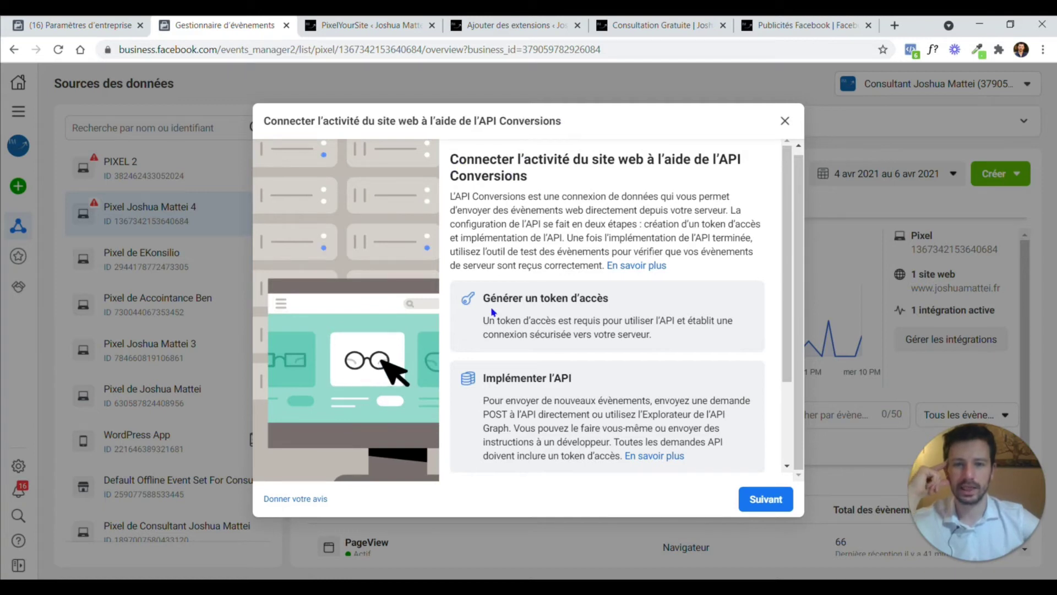
{"action": "left_click_drag", "start_coordinate": [482, 298], "coordinate": [634, 303]}
{"action": "scroll", "coordinate": [634, 303], "scroll_direction": "down", "scroll_amount": 2}
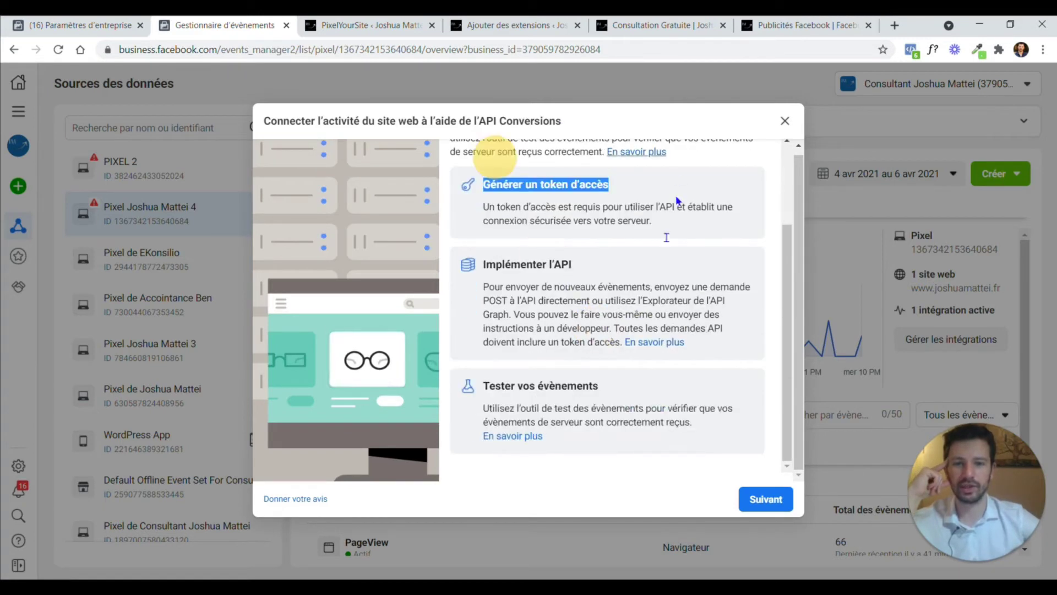
{"action": "left_click", "coordinate": [765, 498]}
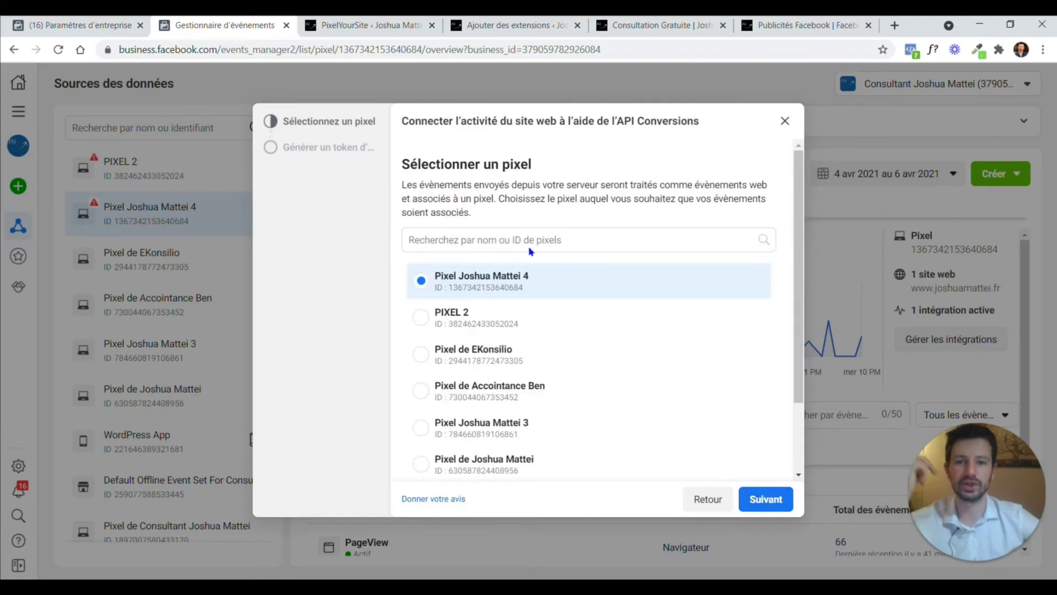
{"action": "left_click", "coordinate": [766, 499]}
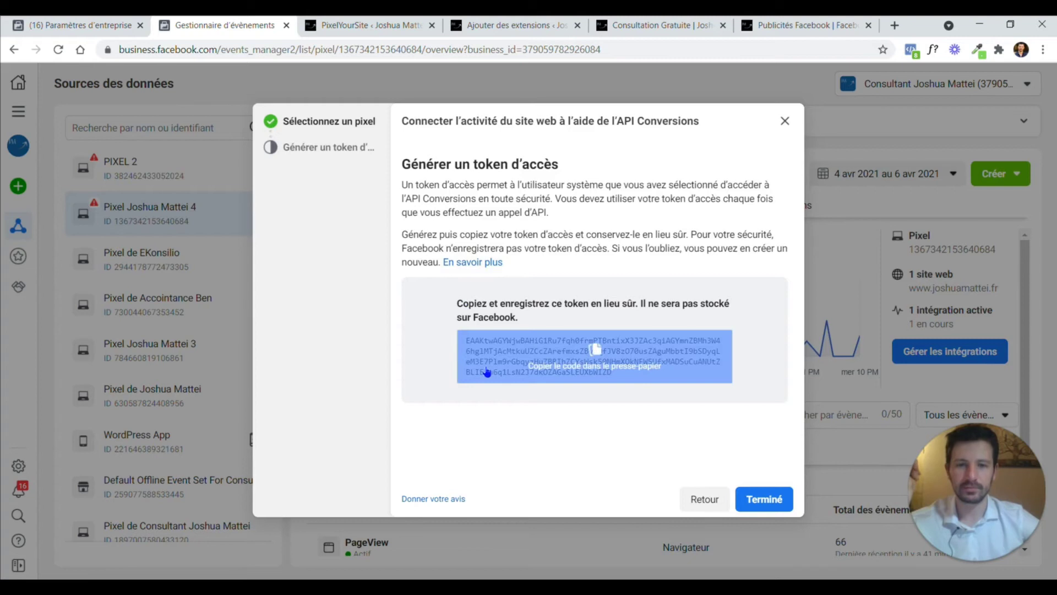
{"action": "left_click", "coordinate": [561, 355]}
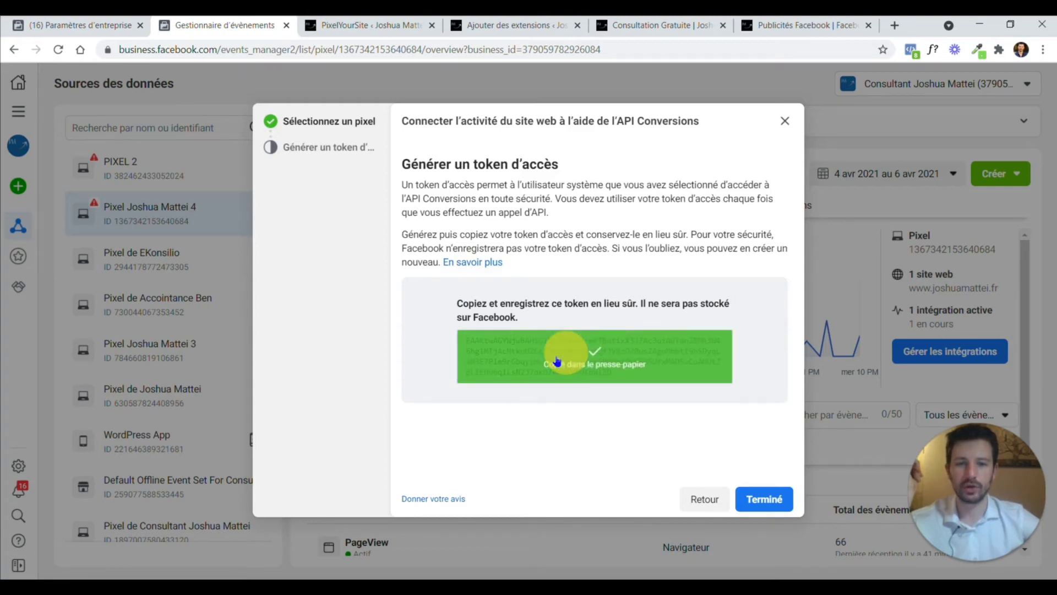
- Replace the Conversion API access token in PixelYourSite with the copied token and save the plugin settings
{"action": "left_click", "coordinate": [369, 25]}
{"action": "scroll", "coordinate": [302, 277], "scroll_direction": "down", "scroll_amount": 3}
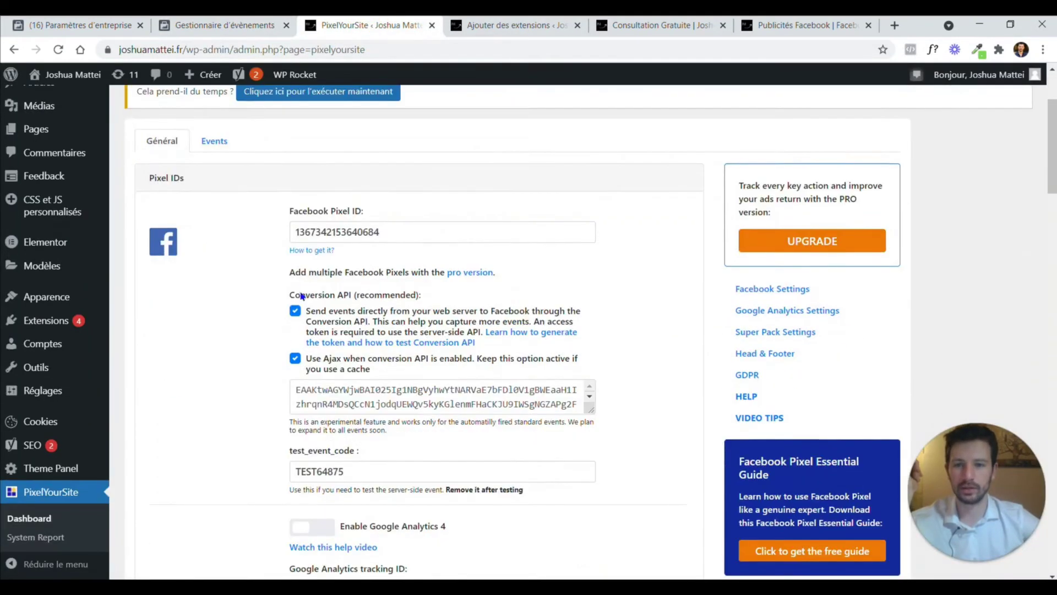
{"action": "triple_click", "coordinate": [309, 388]}
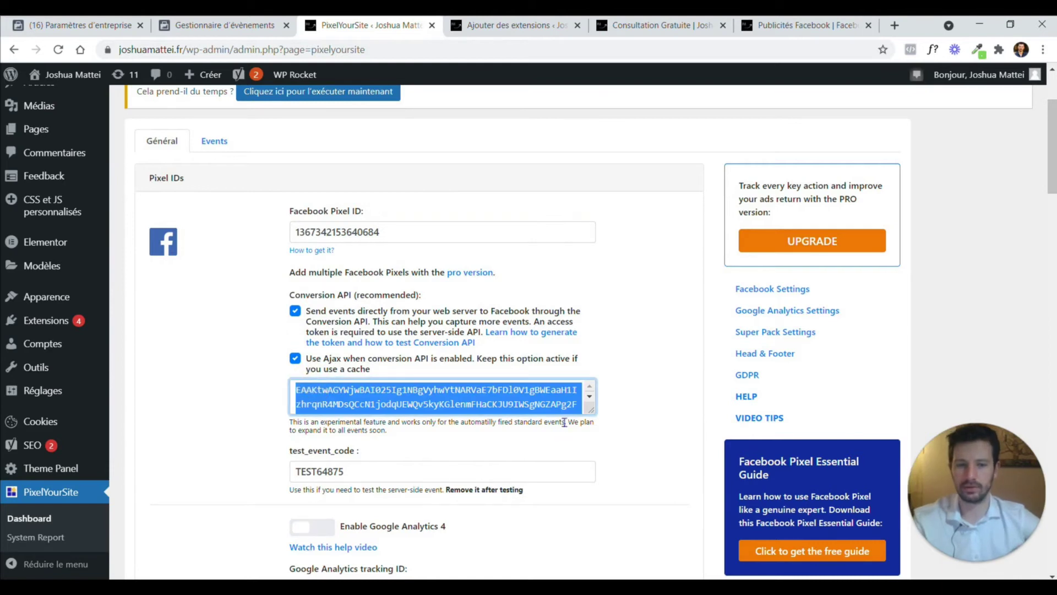
{"action": "left_click_drag", "start_coordinate": [593, 408], "coordinate": [592, 528]}
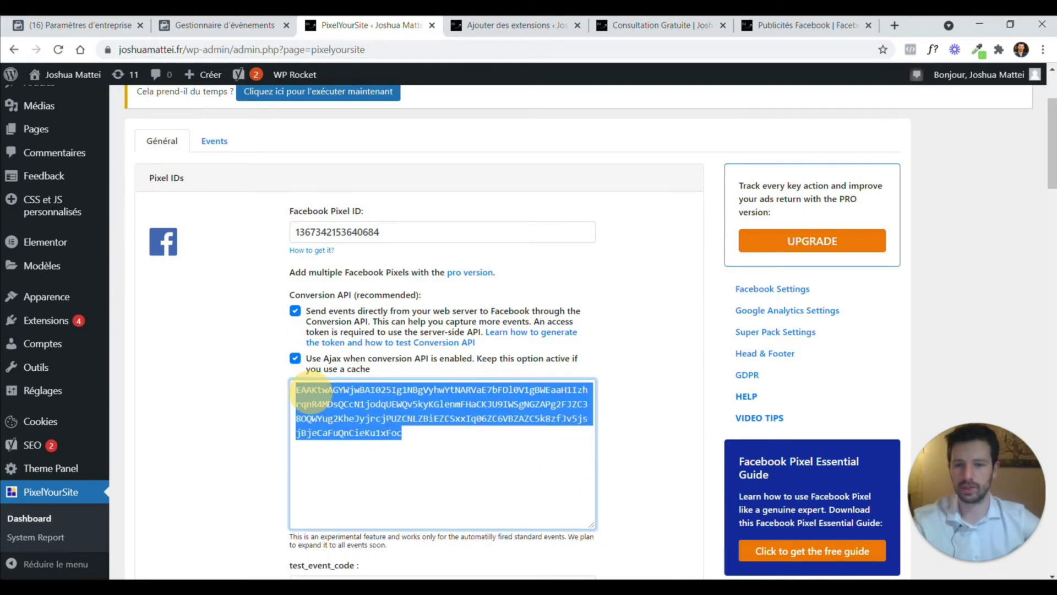
{"action": "key", "text": "ctrl+v"}
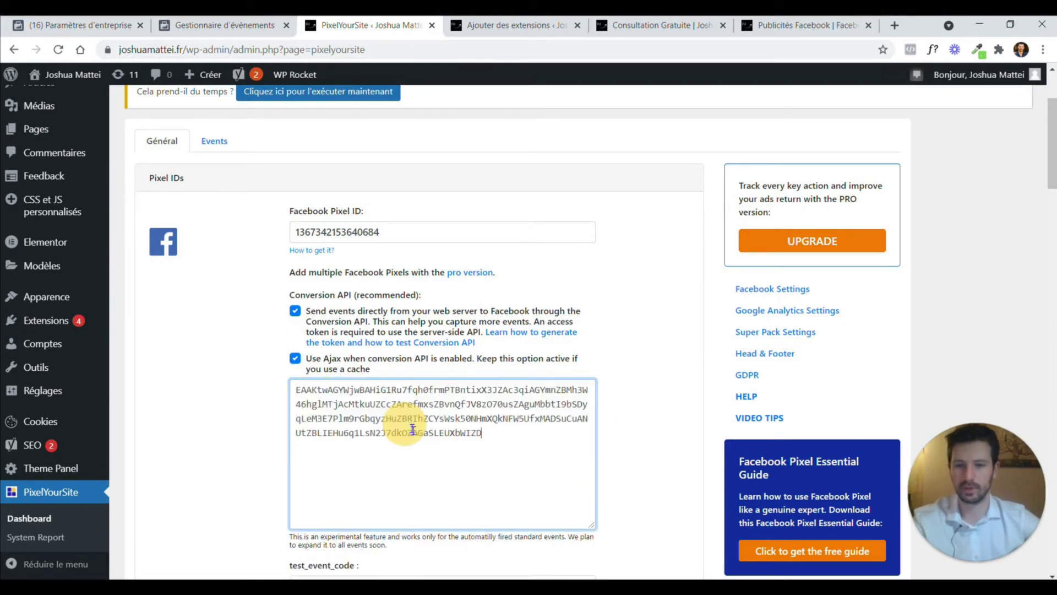
{"action": "scroll", "coordinate": [199, 302], "scroll_direction": "down", "scroll_amount": 7}
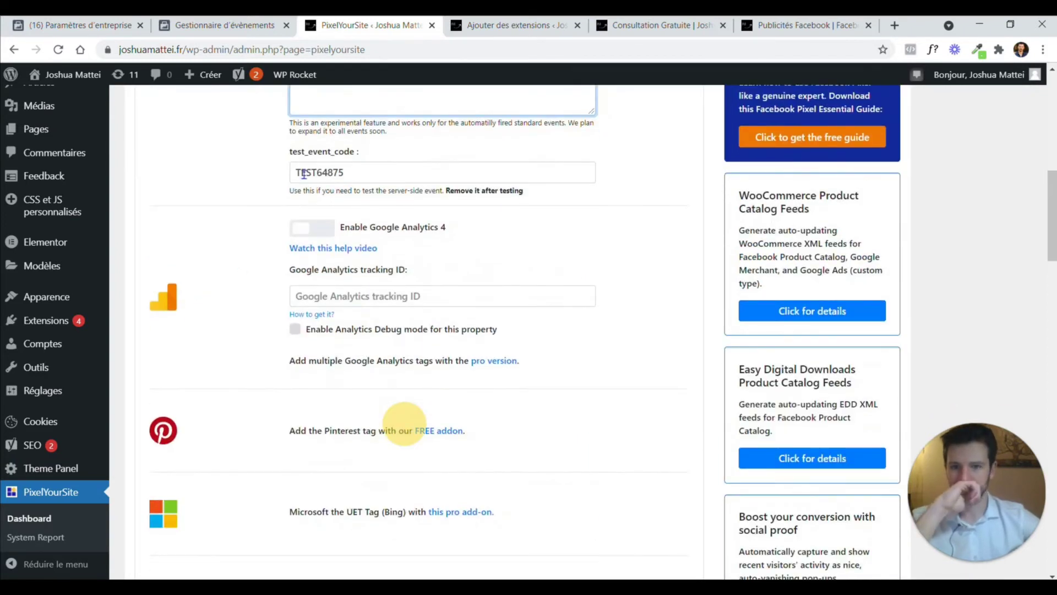
{"action": "scroll", "coordinate": [303, 174], "scroll_direction": "down", "scroll_amount": 20}
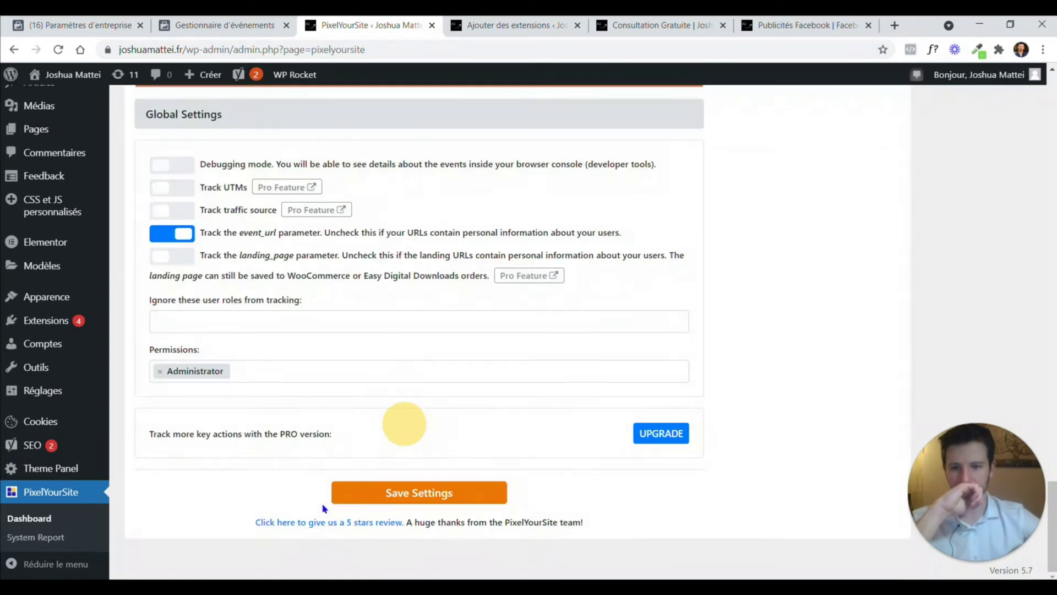
{"action": "left_click", "coordinate": [405, 493]}
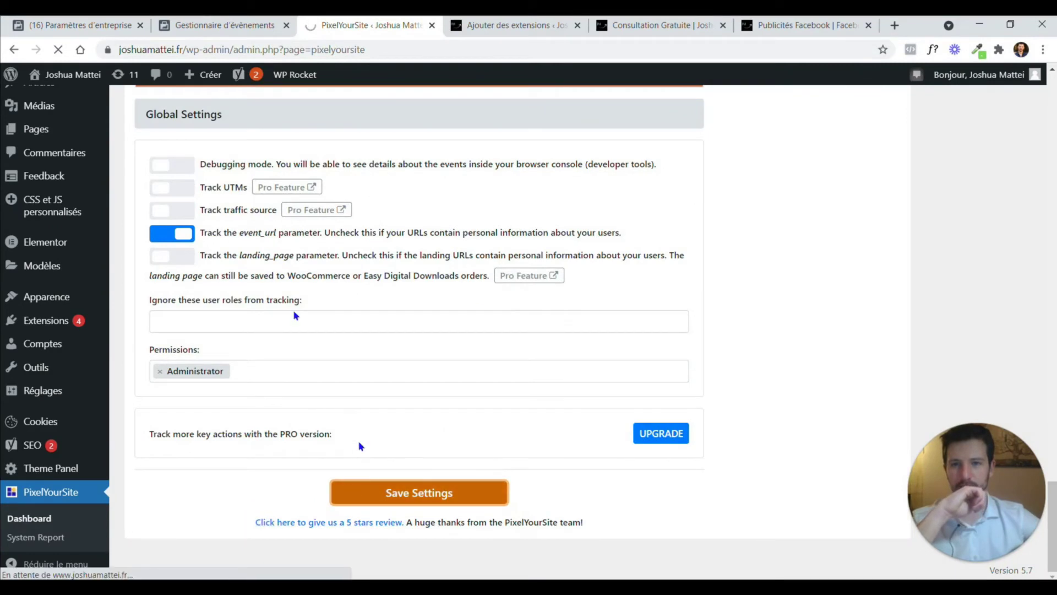
- Check the saved Conversion API access token in PixelYourSite, enlarging its field to read the whole value
{"action": "scroll", "coordinate": [284, 298], "scroll_direction": "up", "scroll_amount": 20}
{"action": "scroll", "coordinate": [283, 292], "scroll_direction": "up", "scroll_amount": 7}
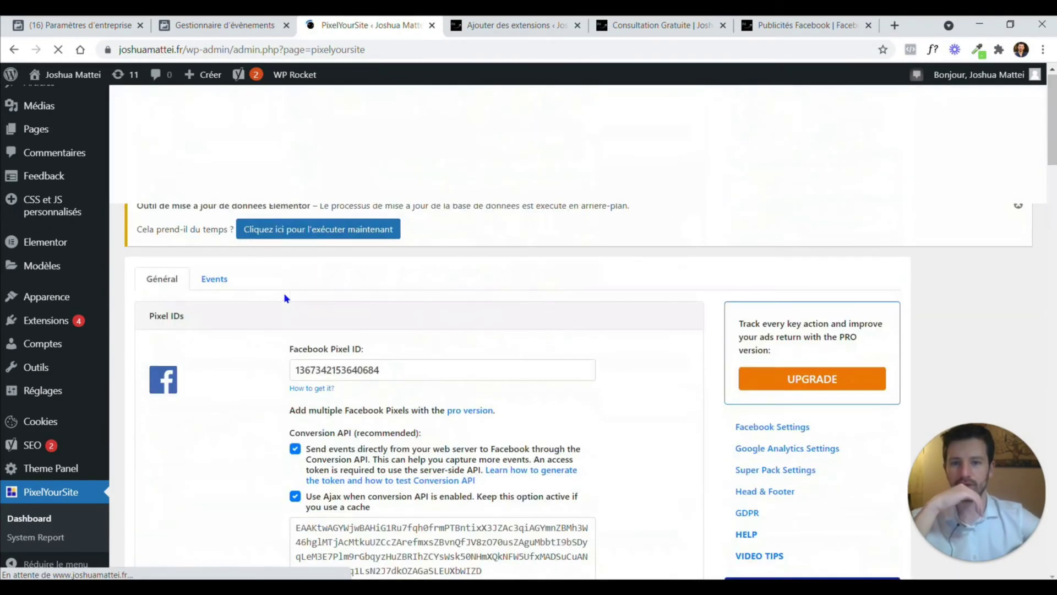
{"action": "scroll", "coordinate": [283, 293], "scroll_direction": "down", "scroll_amount": 4}
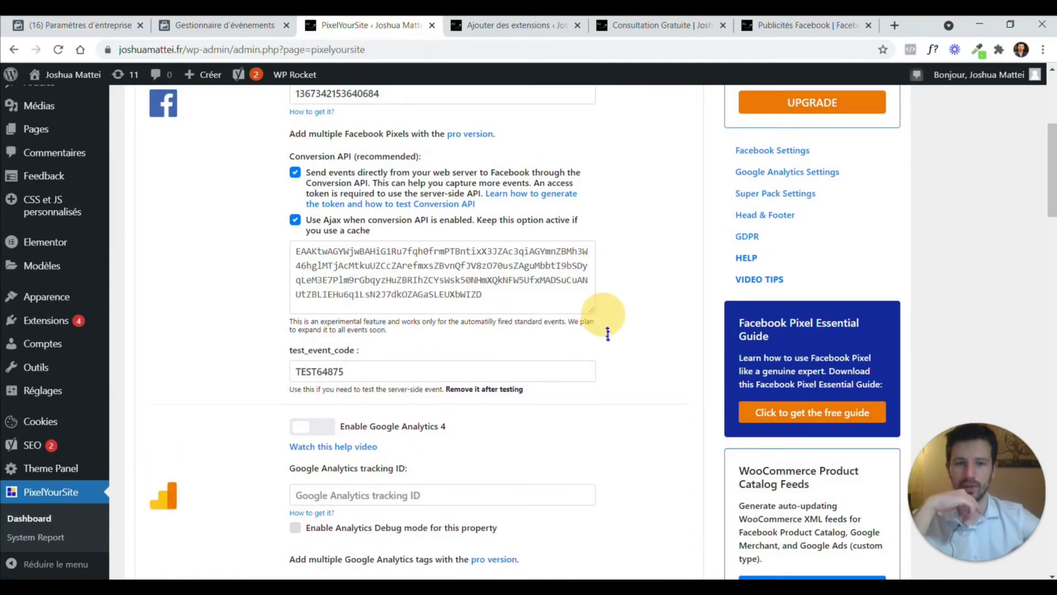
{"action": "triple_click", "coordinate": [315, 257]}
{"action": "key", "text": "ctrl+c"}
{"action": "left_click", "coordinate": [466, 295]}
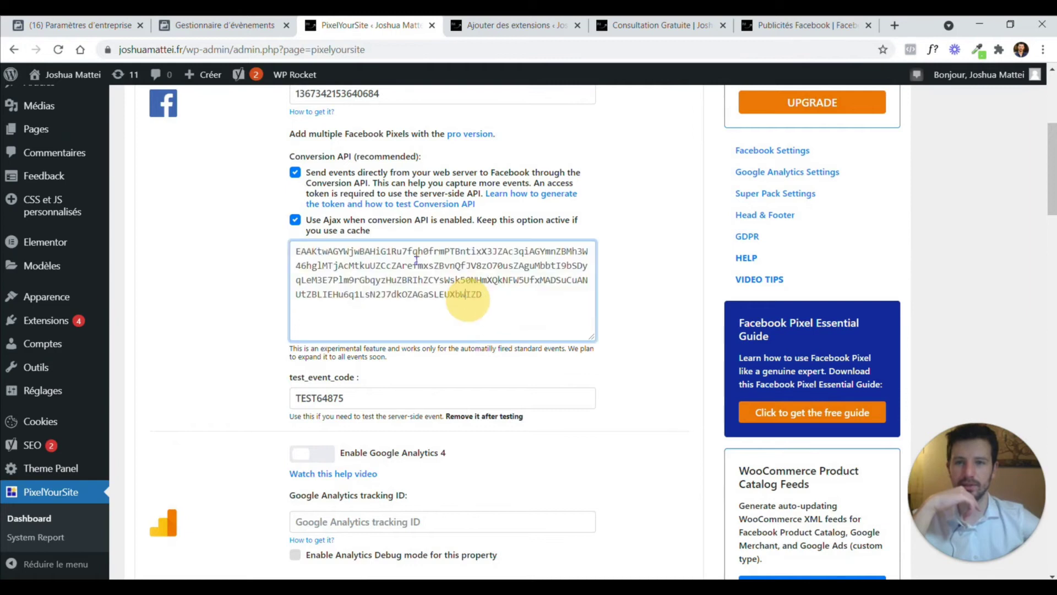
{"action": "left_click", "coordinate": [221, 25]}
{"action": "left_click", "coordinate": [315, 25]}
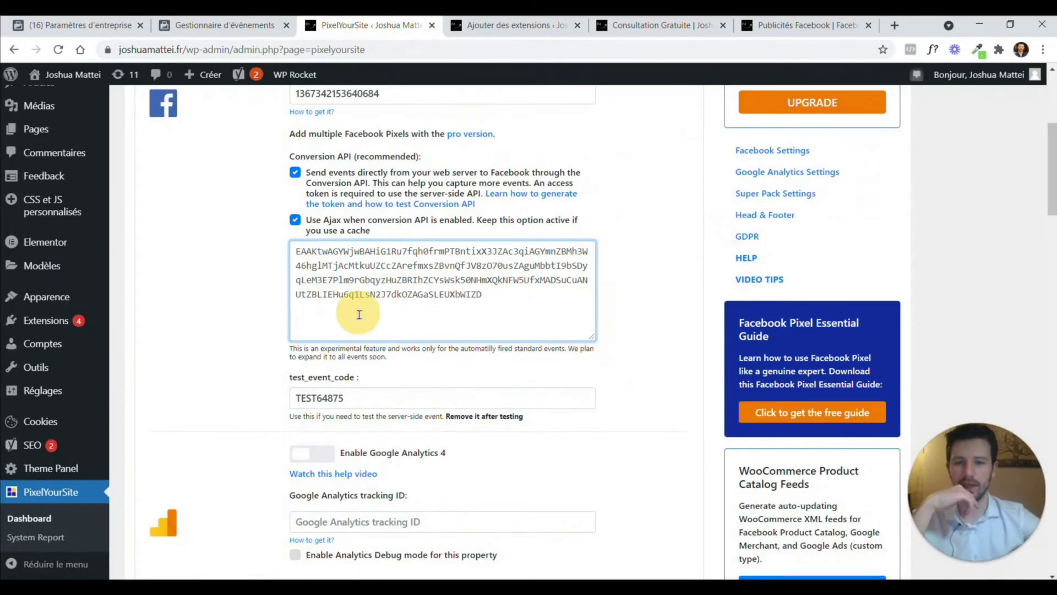
- Finish the Conversions API token setup in Events Manager and open the pixel's test events
{"action": "left_click_drag", "start_coordinate": [356, 399], "coordinate": [283, 392]}
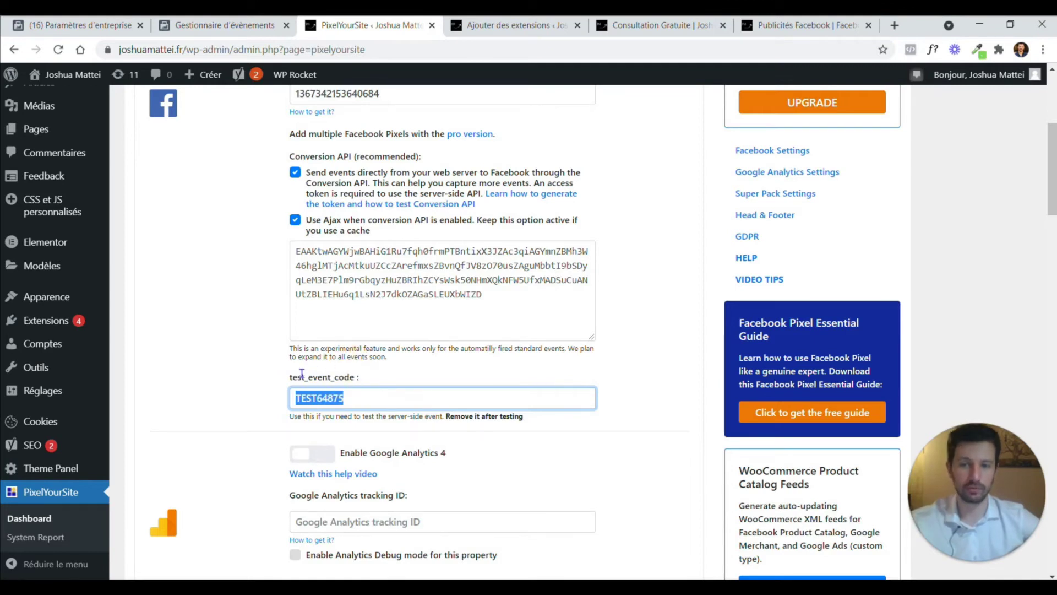
{"action": "key", "text": "ctrl+shift+Tab"}
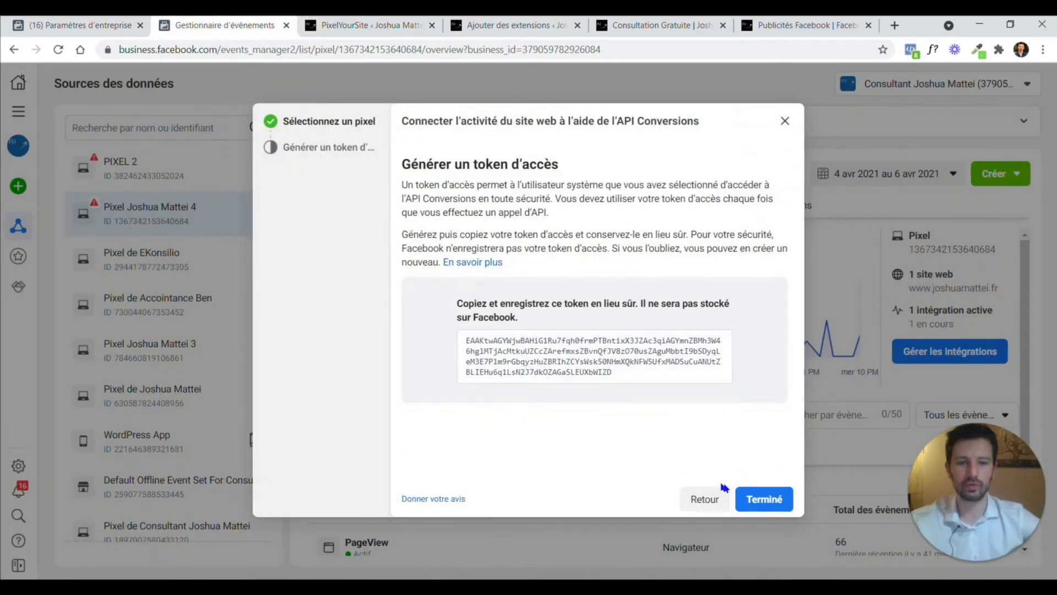
{"action": "left_click", "coordinate": [749, 498]}
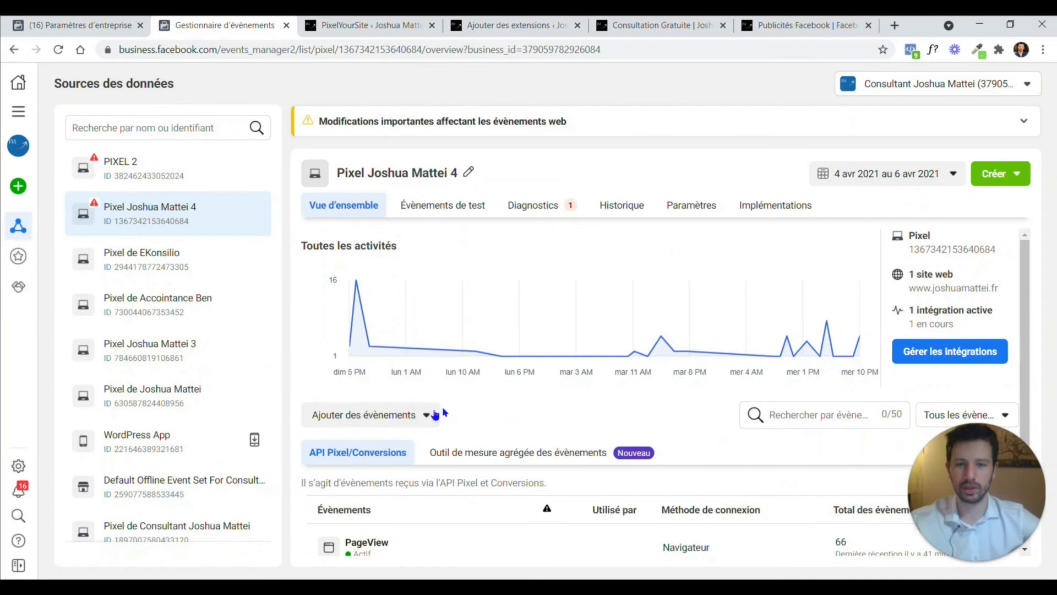
{"action": "scroll", "coordinate": [602, 420], "scroll_direction": "down", "scroll_amount": 2}
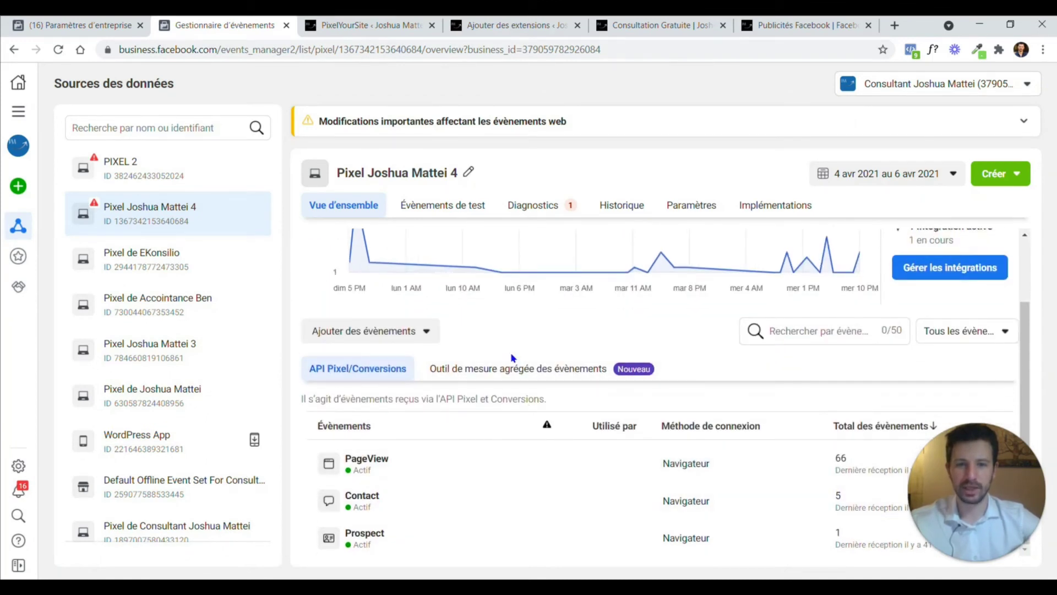
{"action": "left_click", "coordinate": [438, 205]}
{"action": "left_click_drag", "start_coordinate": [964, 485], "coordinate": [199, 479]}
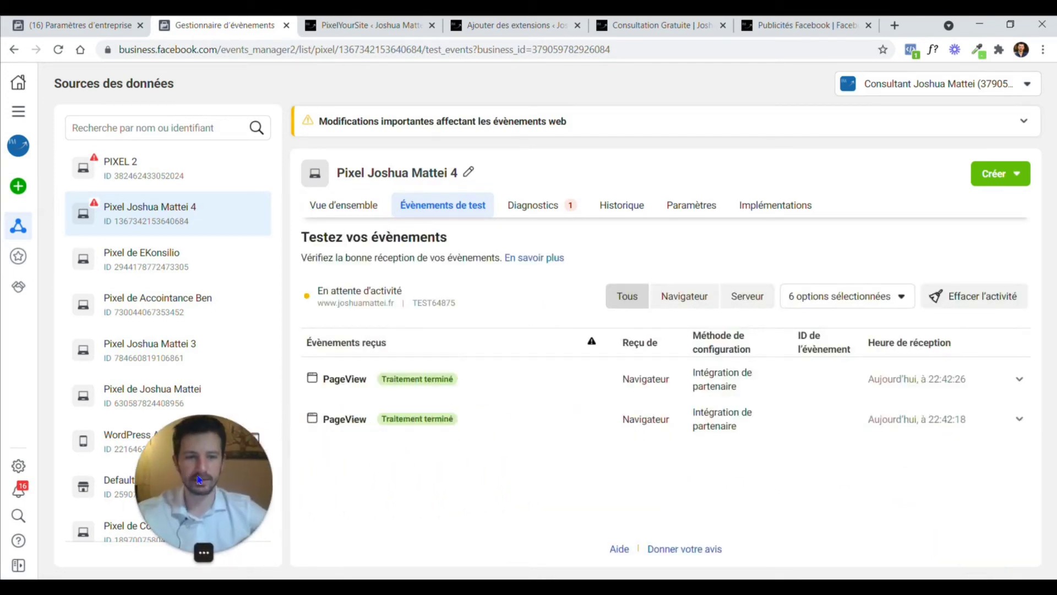
- Clear the received test activity and copy the server test event code TEST64875 from the testing instructions
{"action": "left_click", "coordinate": [1018, 298]}
{"action": "left_click", "coordinate": [672, 309]}
{"action": "scroll", "coordinate": [689, 361], "scroll_direction": "down", "scroll_amount": 3}
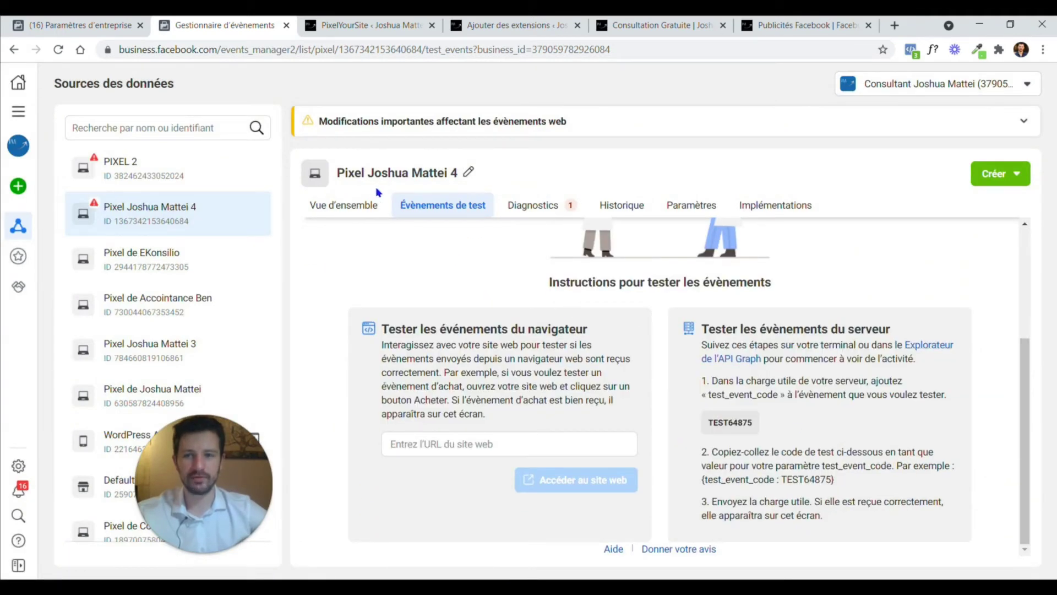
{"action": "left_click_drag", "start_coordinate": [701, 335], "coordinate": [859, 358]}
{"action": "left_click", "coordinate": [848, 418]}
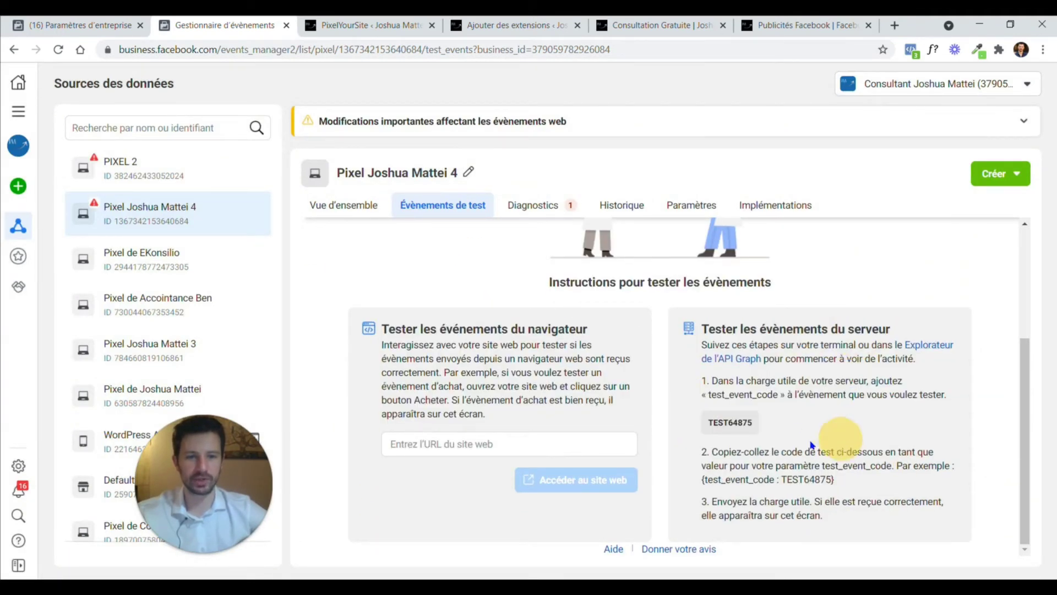
{"action": "left_click", "coordinate": [729, 422]}
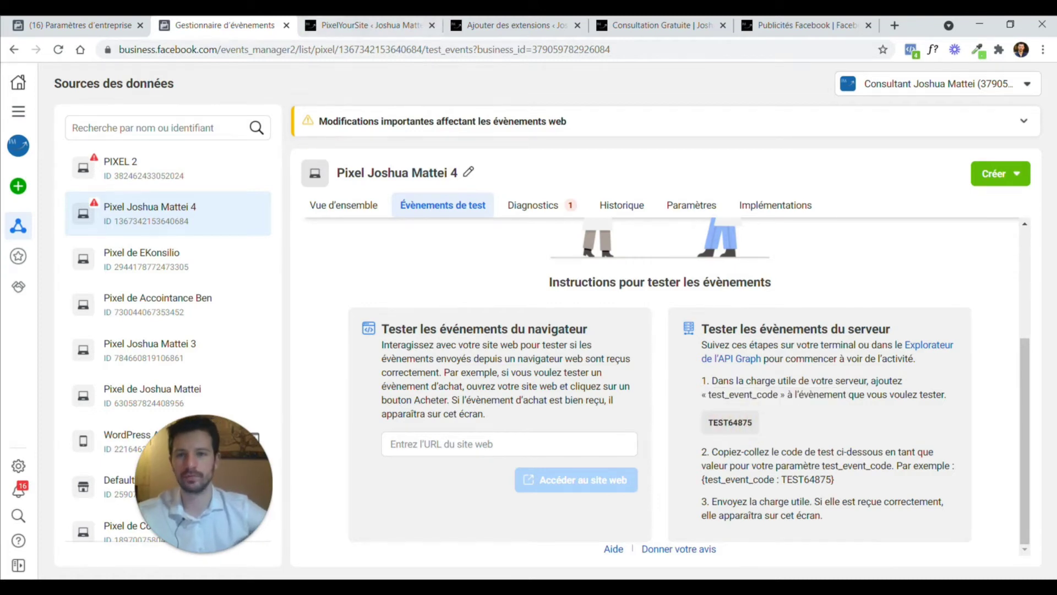
- Check that PixelYourSite uses test_event_code TEST64875, save the plugin settings and clear the WP Rocket cache
{"action": "left_click", "coordinate": [342, 24]}
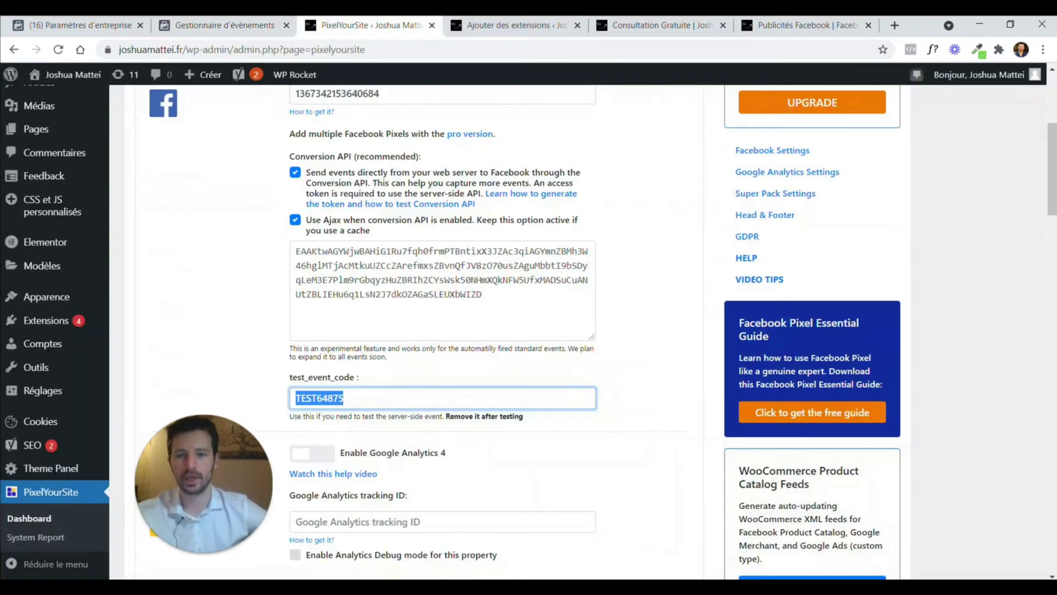
{"action": "left_click", "coordinate": [355, 388]}
{"action": "left_click", "coordinate": [231, 322]}
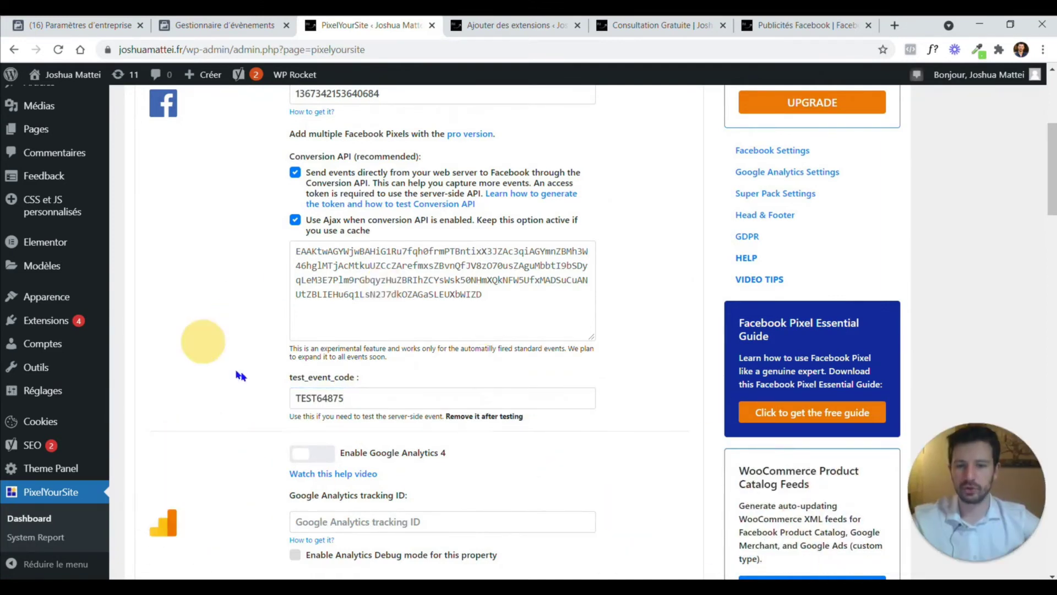
{"action": "scroll", "coordinate": [245, 358], "scroll_direction": "down", "scroll_amount": 12}
{"action": "scroll", "coordinate": [250, 341], "scroll_direction": "down", "scroll_amount": 15}
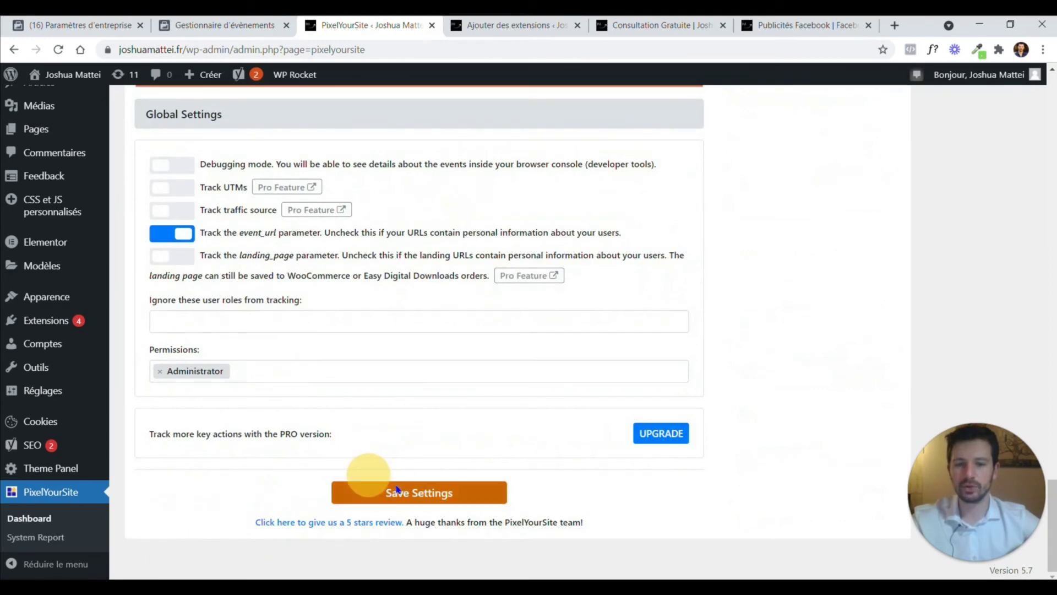
{"action": "left_click", "coordinate": [392, 494]}
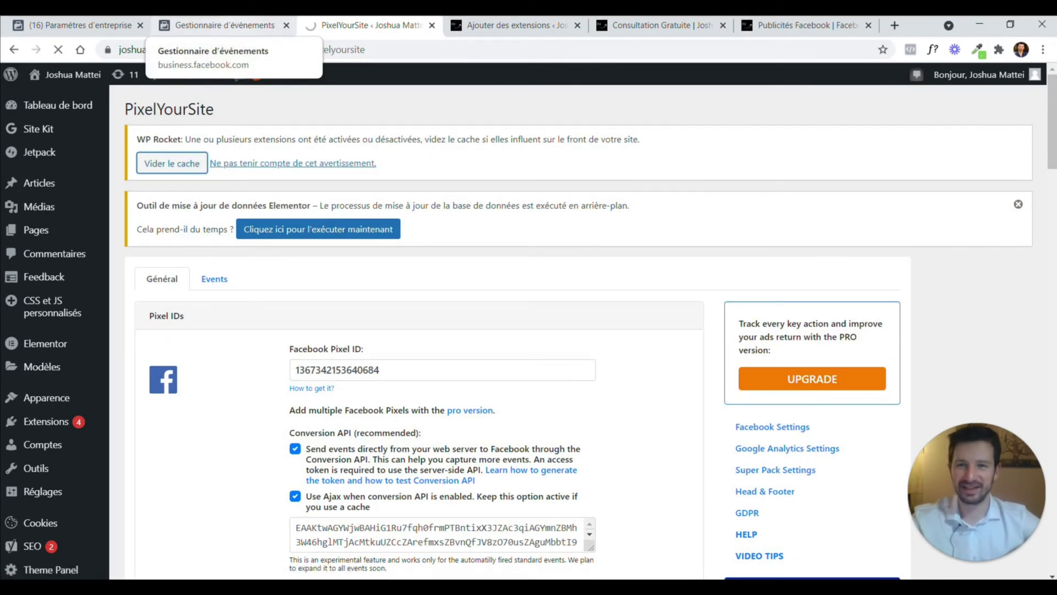
- Reload the pixel's test events page in Events Manager and copy the website's home page address
{"action": "left_click", "coordinate": [220, 24]}
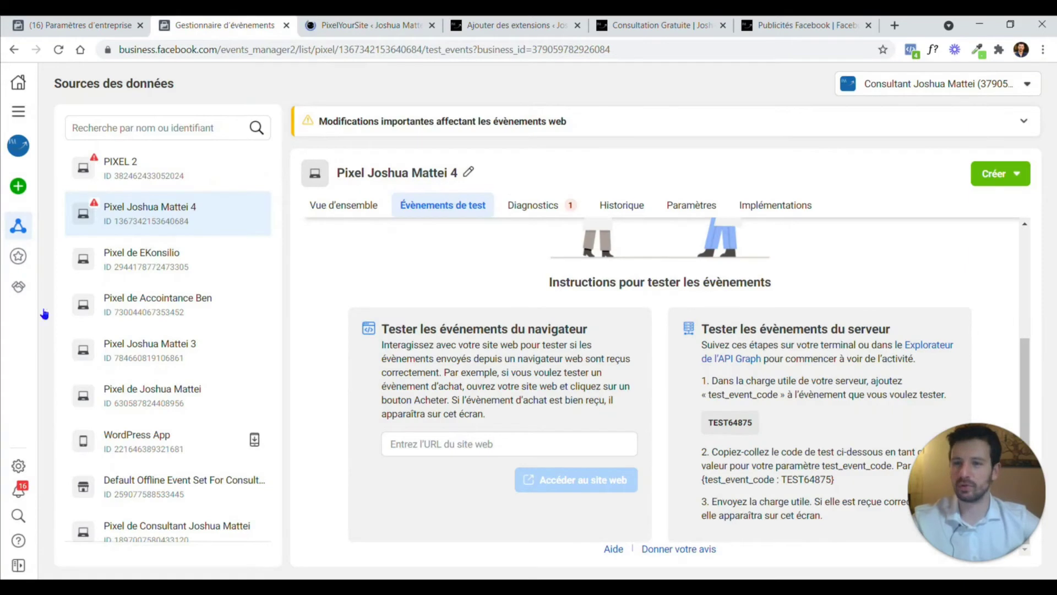
{"action": "left_click", "coordinate": [58, 49]}
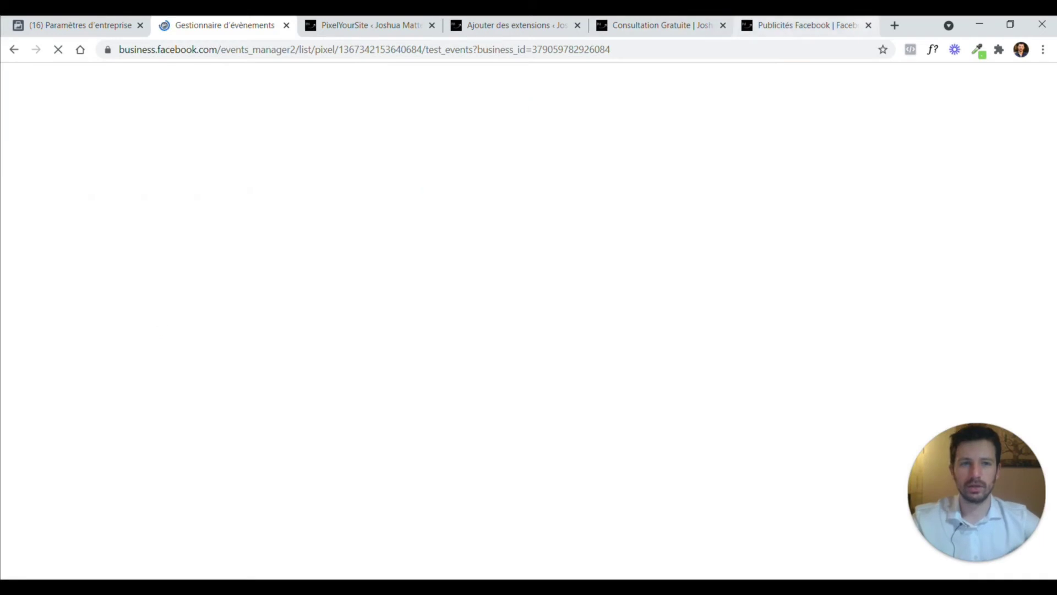
{"action": "left_click", "coordinate": [804, 25]}
{"action": "left_click", "coordinate": [175, 46]}
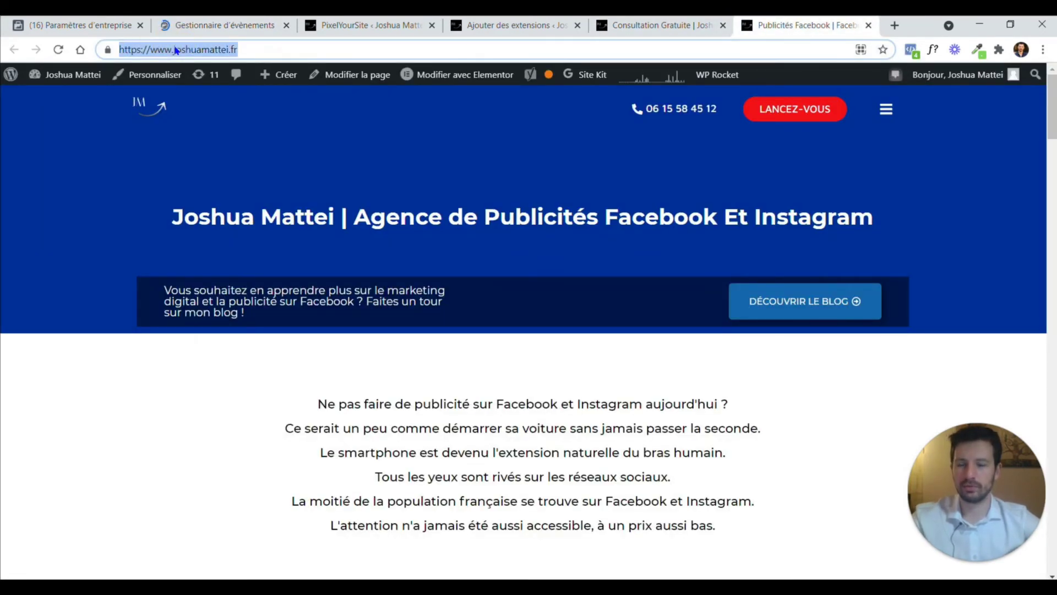
- Enter the website's address for the browser event test, open the site from there and return to the test events
{"action": "key", "text": "ctrl+2"}
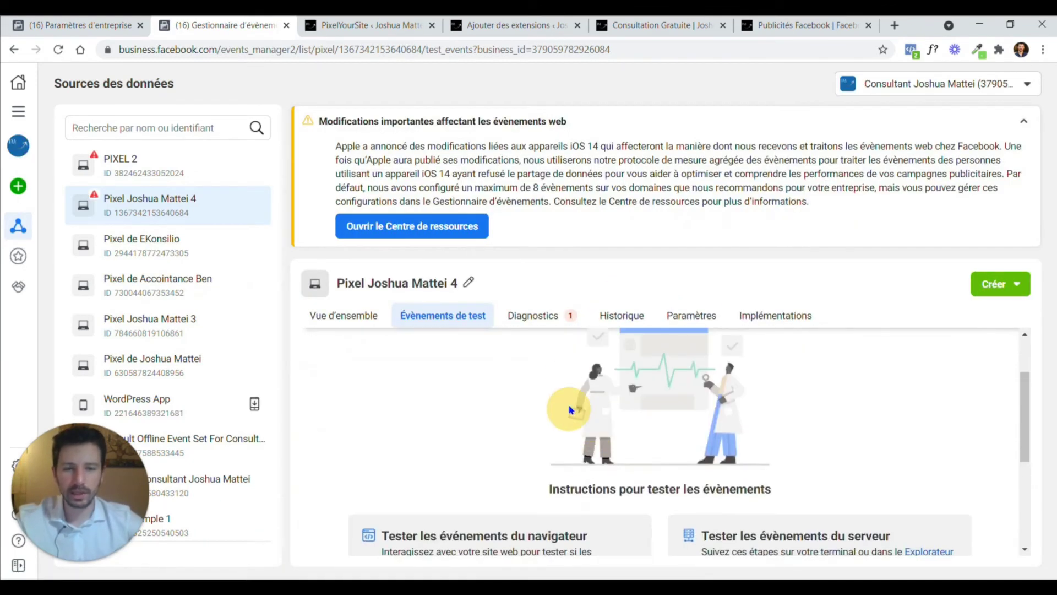
{"action": "scroll", "coordinate": [548, 375], "scroll_direction": "down", "scroll_amount": 1}
{"action": "left_click", "coordinate": [464, 444]}
{"action": "left_click", "coordinate": [465, 469]}
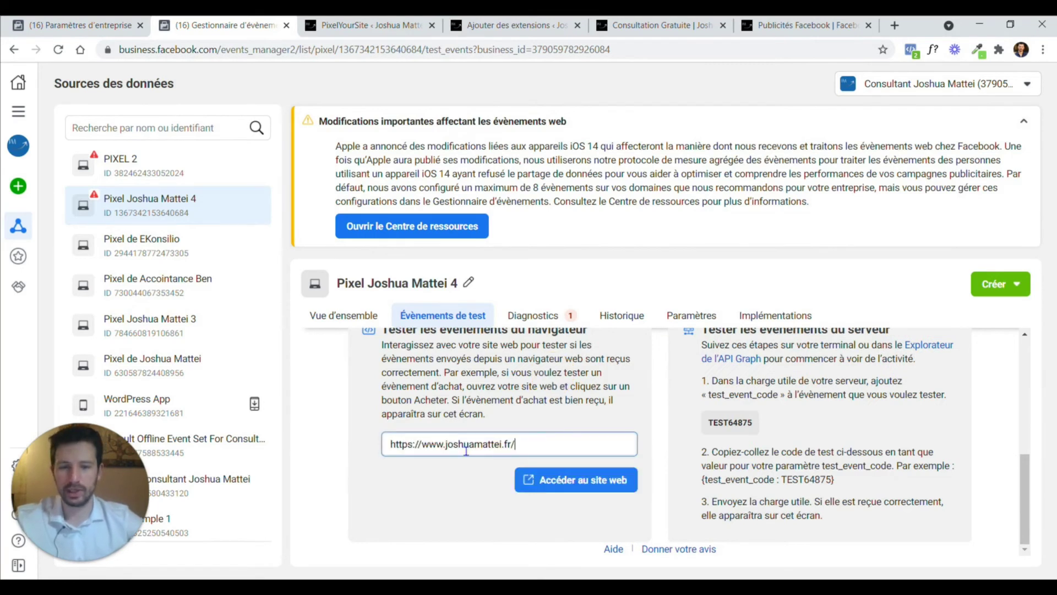
{"action": "left_click", "coordinate": [578, 487]}
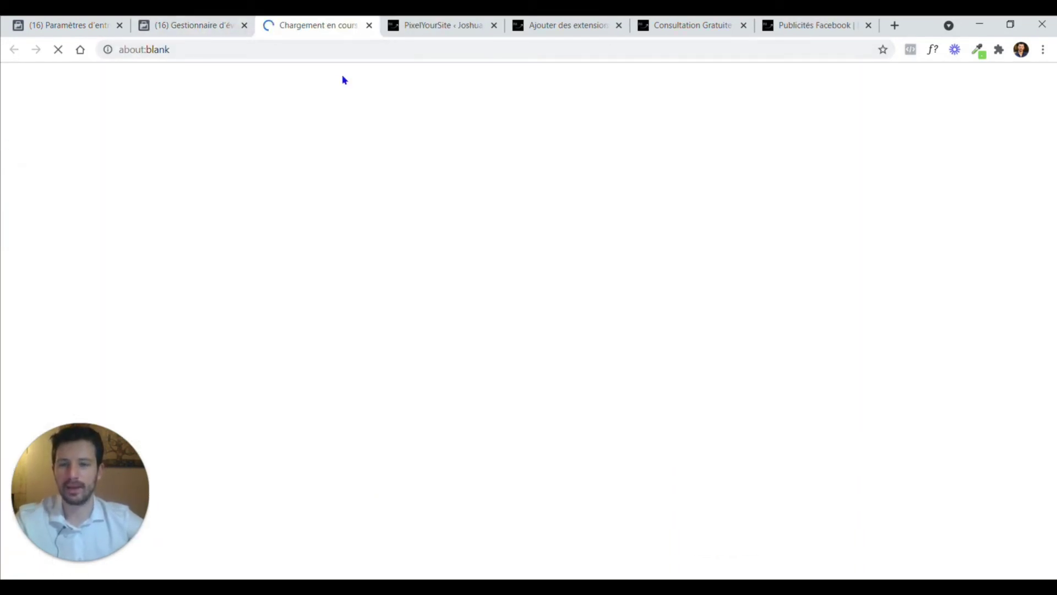
{"action": "key", "text": "ctrl+shift+Tab"}
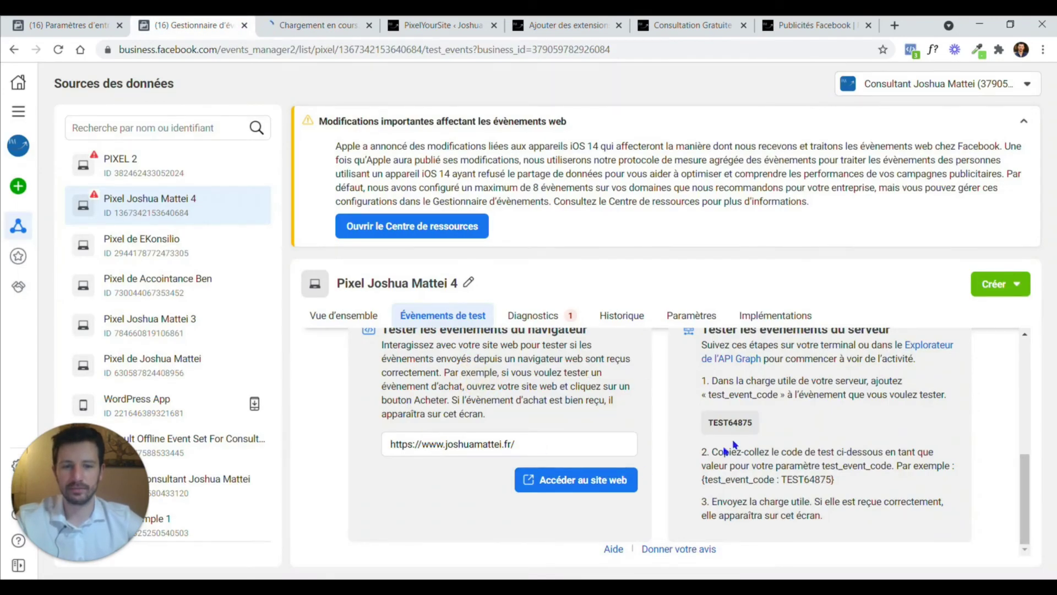
- Close the PixelYourSite, add-plugins and duplicate home page tabs, and check the events received on the pixel's test events page
{"action": "left_click_drag", "start_coordinate": [1031, 462], "coordinate": [585, 537]}
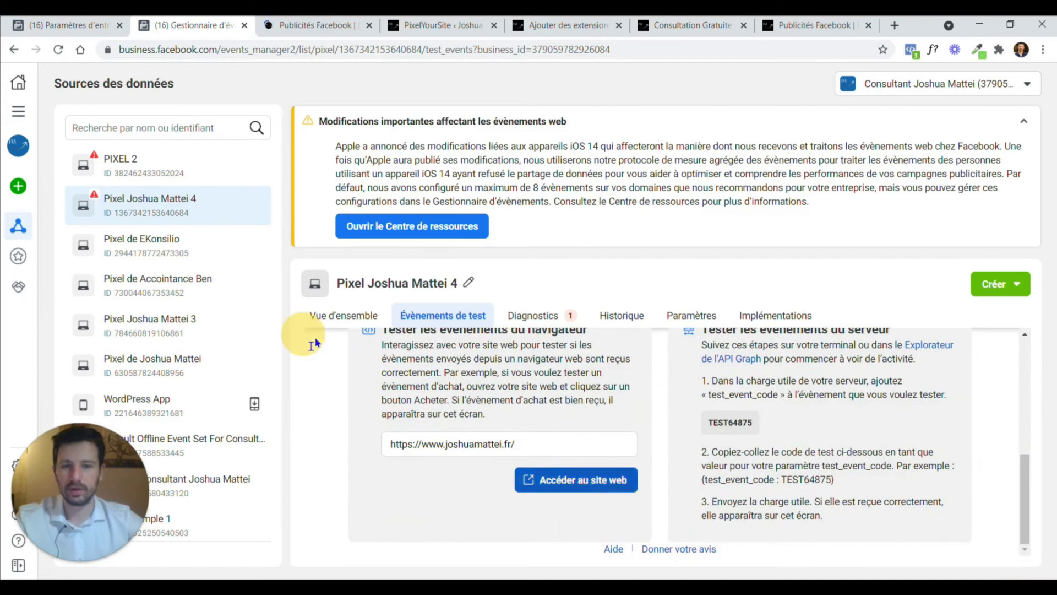
{"action": "left_click", "coordinate": [319, 24]}
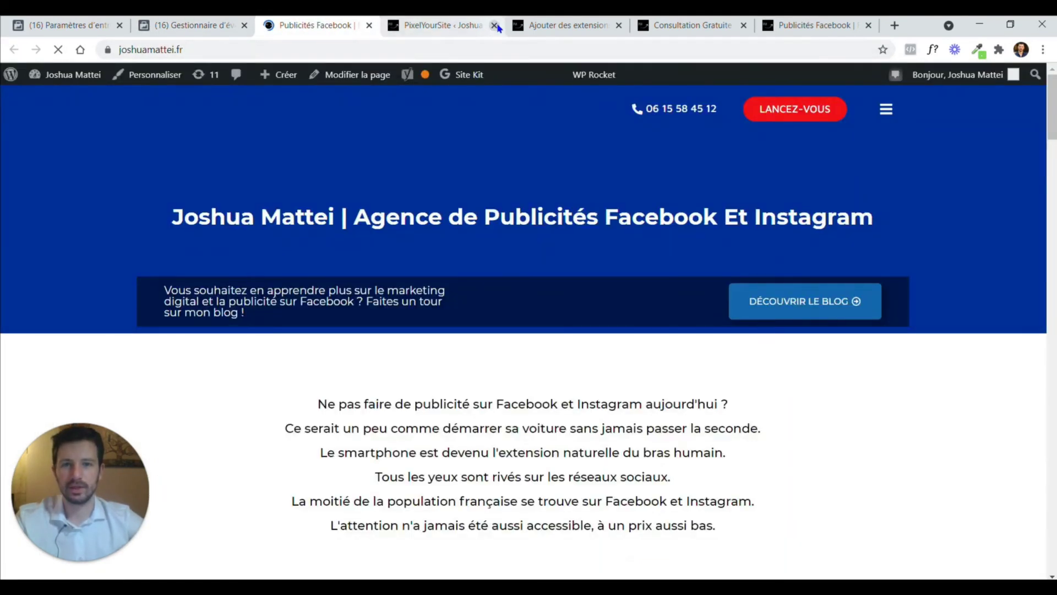
{"action": "left_click", "coordinate": [494, 25]}
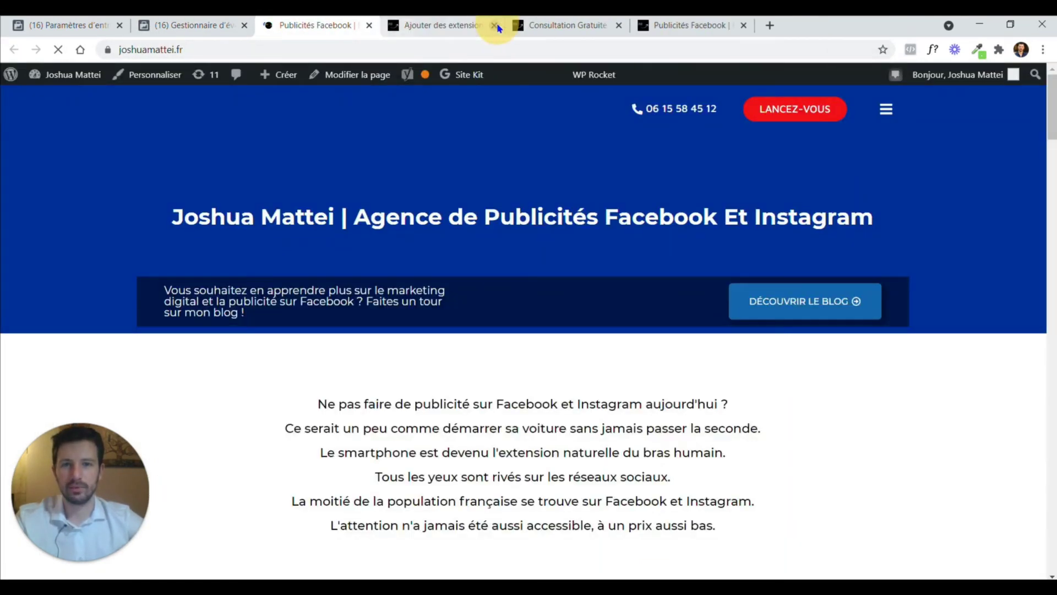
{"action": "left_click", "coordinate": [495, 26]}
{"action": "left_click", "coordinate": [620, 25]}
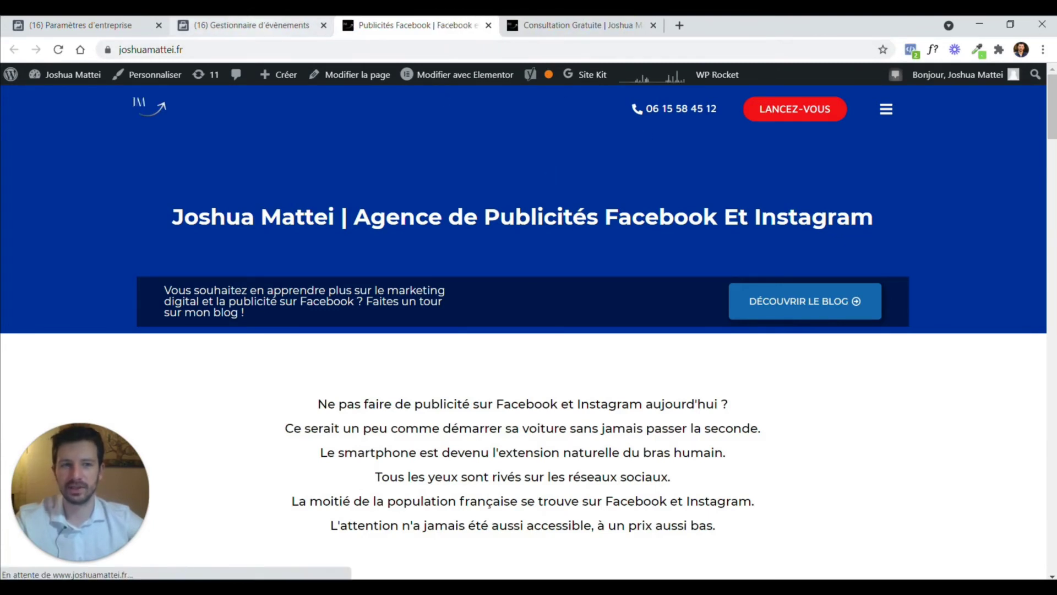
{"action": "left_click", "coordinate": [259, 25]}
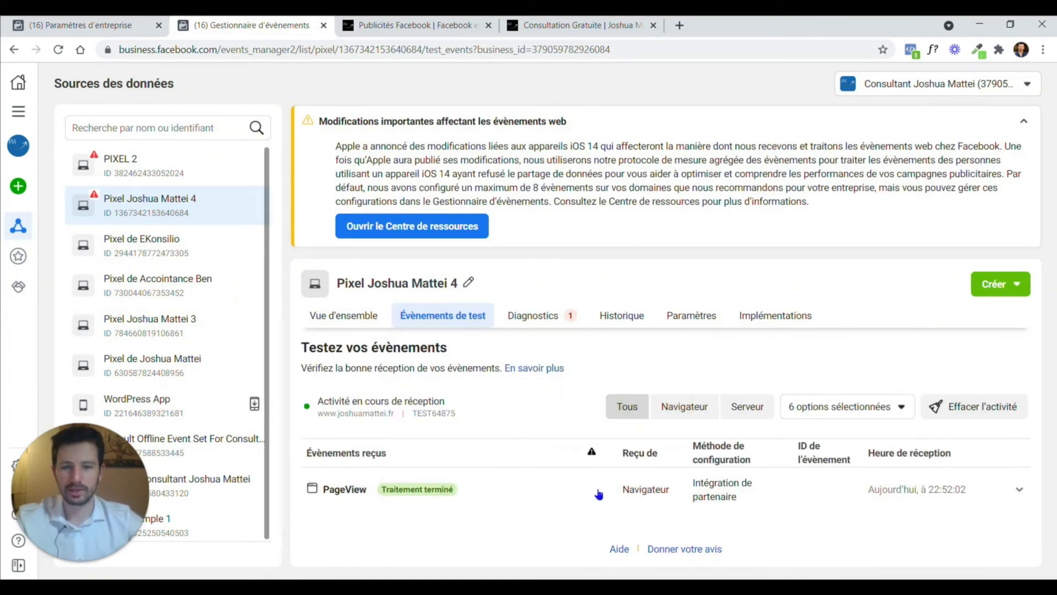
{"action": "scroll", "coordinate": [835, 490], "scroll_direction": "down", "scroll_amount": 1}
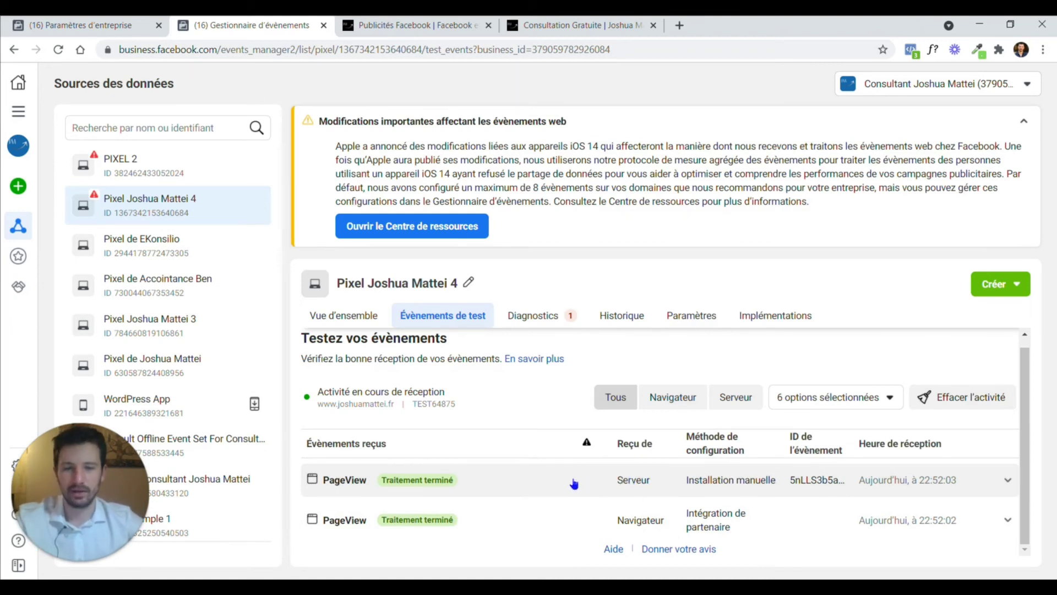
- Return to the website's home page and follow the LANCEZ-VOUS call to action to the free consultation page to trigger test events
{"action": "left_click", "coordinate": [413, 24]}
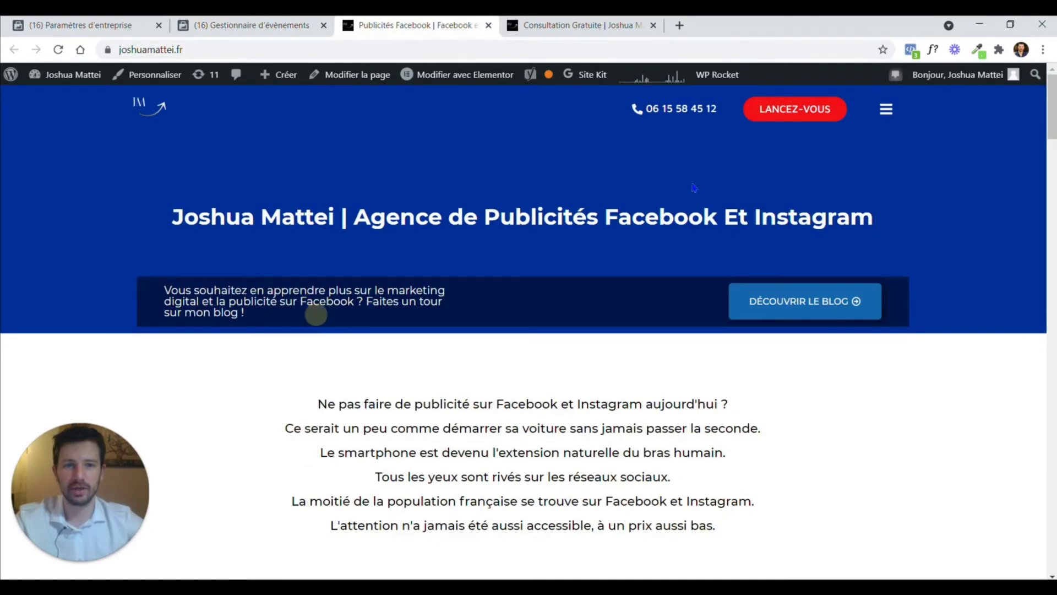
{"action": "left_click", "coordinate": [784, 114]}
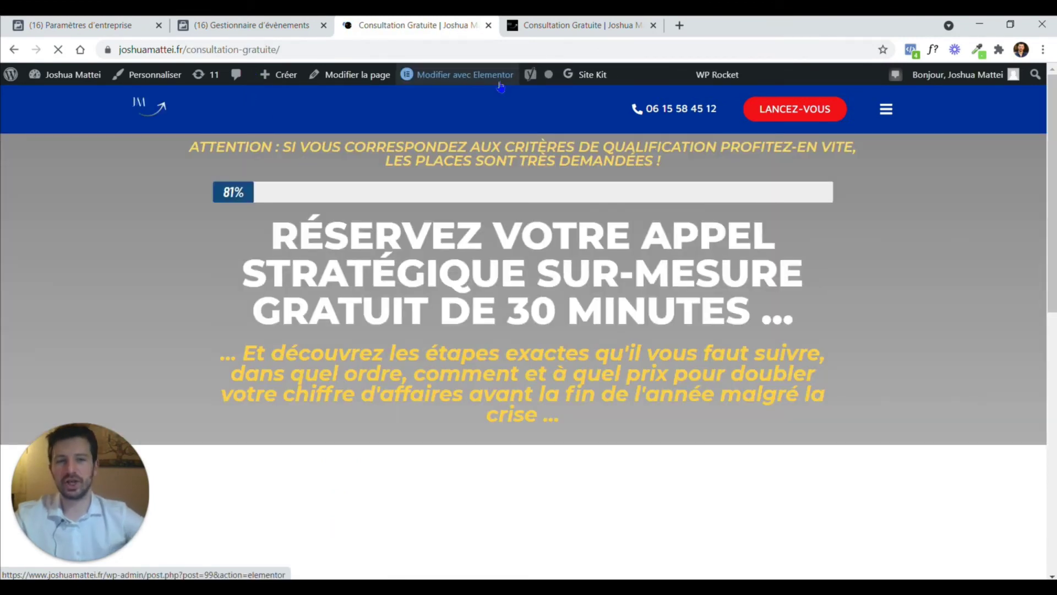
{"action": "mouse_move", "coordinate": [501, 86]}
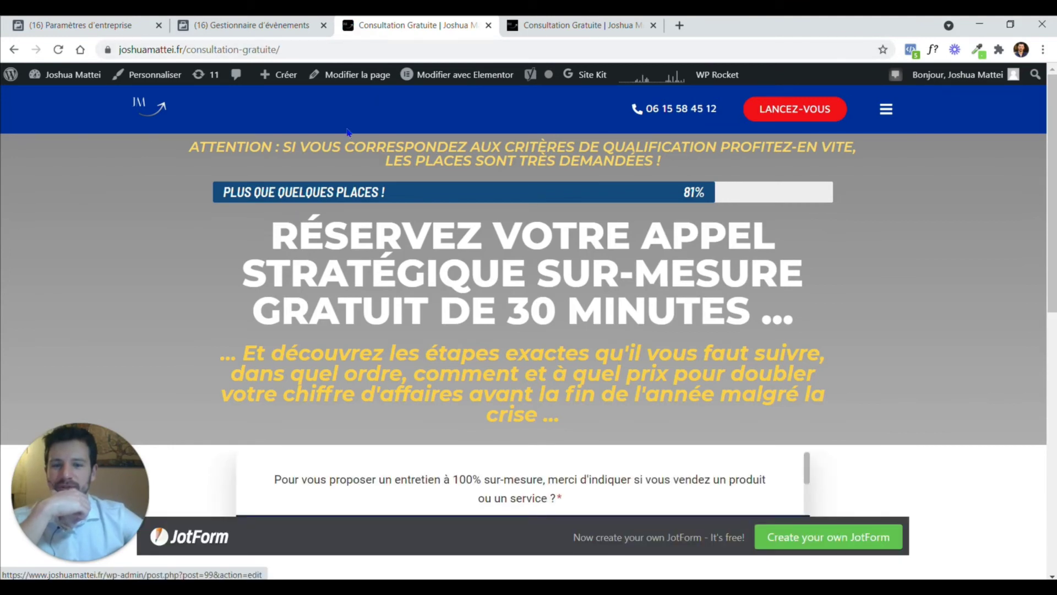
{"action": "scroll", "coordinate": [206, 231], "scroll_direction": "down", "scroll_amount": 5}
{"action": "scroll", "coordinate": [206, 231], "scroll_direction": "up", "scroll_amount": 5}
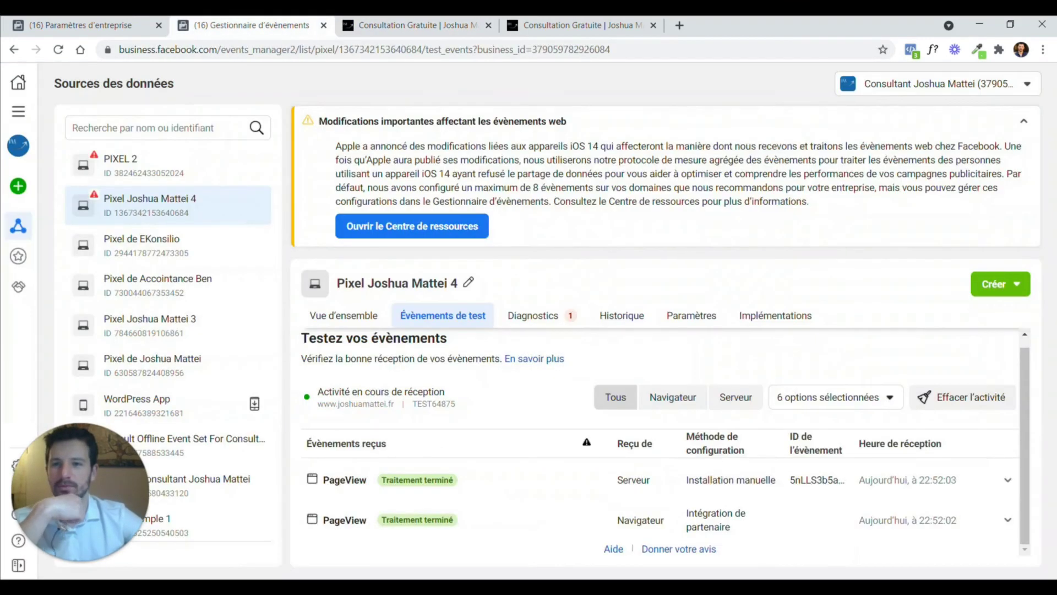
- Examine the received test events in Events Manager, comparing source, setup method, event ID and deduplication status of the browser and server PageView events
{"action": "left_click", "coordinate": [245, 25]}
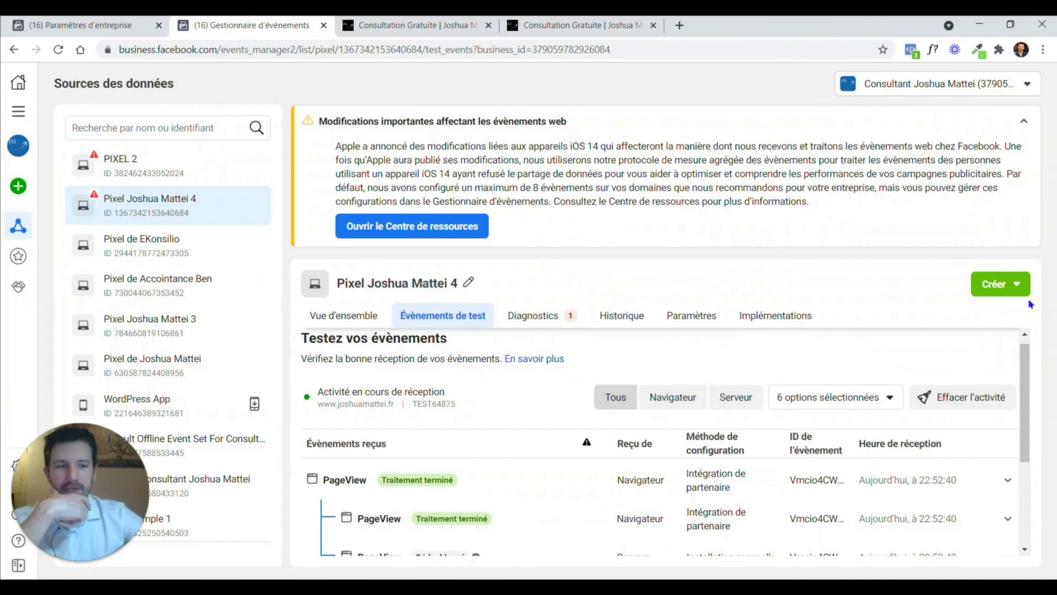
{"action": "left_click_drag", "start_coordinate": [1022, 377], "coordinate": [1023, 458]}
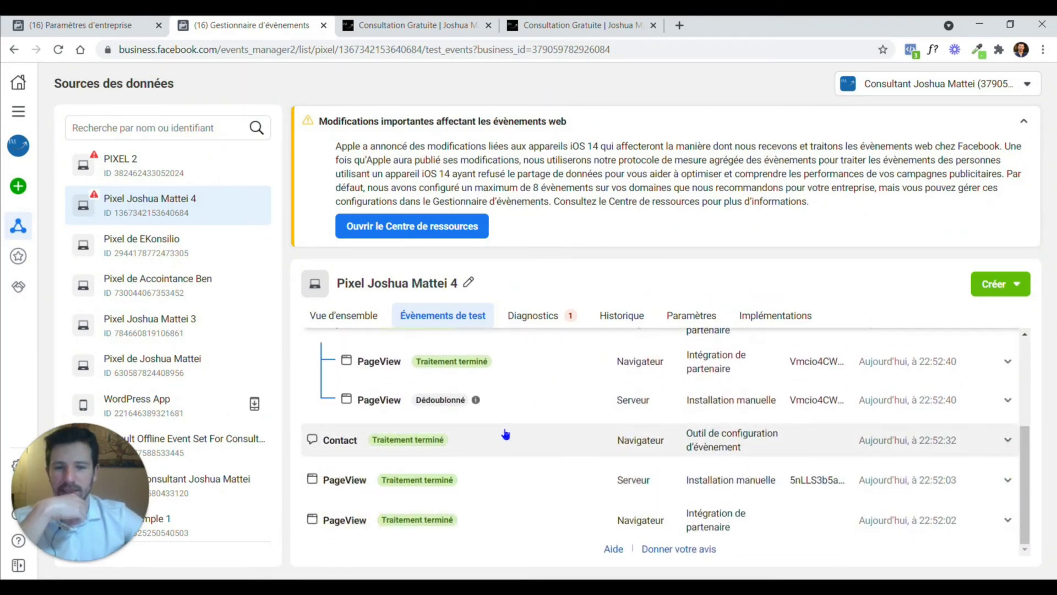
{"action": "scroll", "coordinate": [506, 434], "scroll_direction": "up", "scroll_amount": 2}
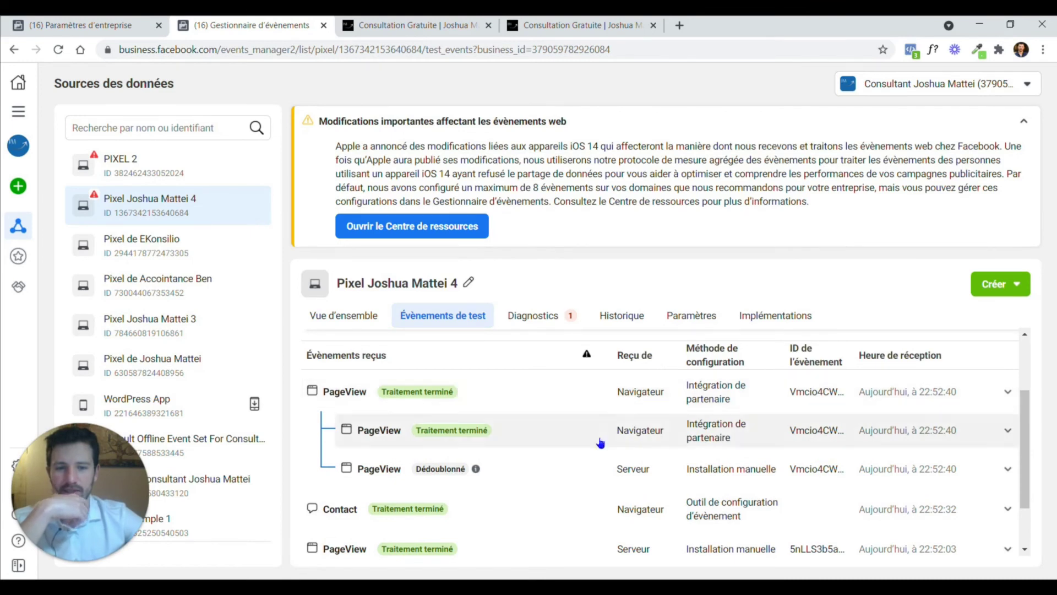
{"action": "scroll", "coordinate": [592, 463], "scroll_direction": "down", "scroll_amount": 2}
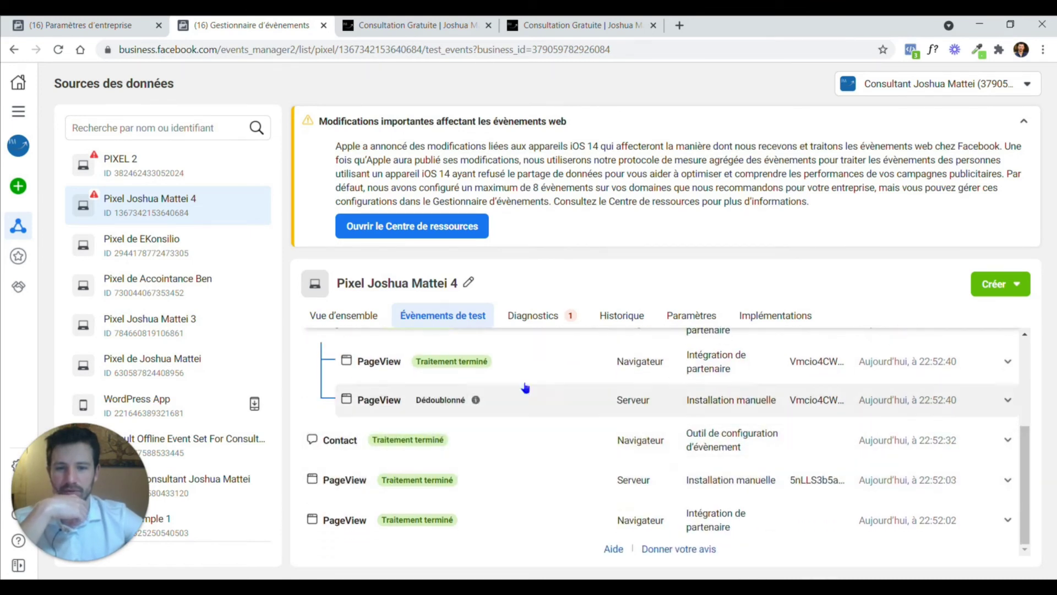
{"action": "scroll", "coordinate": [556, 402], "scroll_direction": "up", "scroll_amount": 2}
{"action": "scroll", "coordinate": [446, 431], "scroll_direction": "down", "scroll_amount": 2}
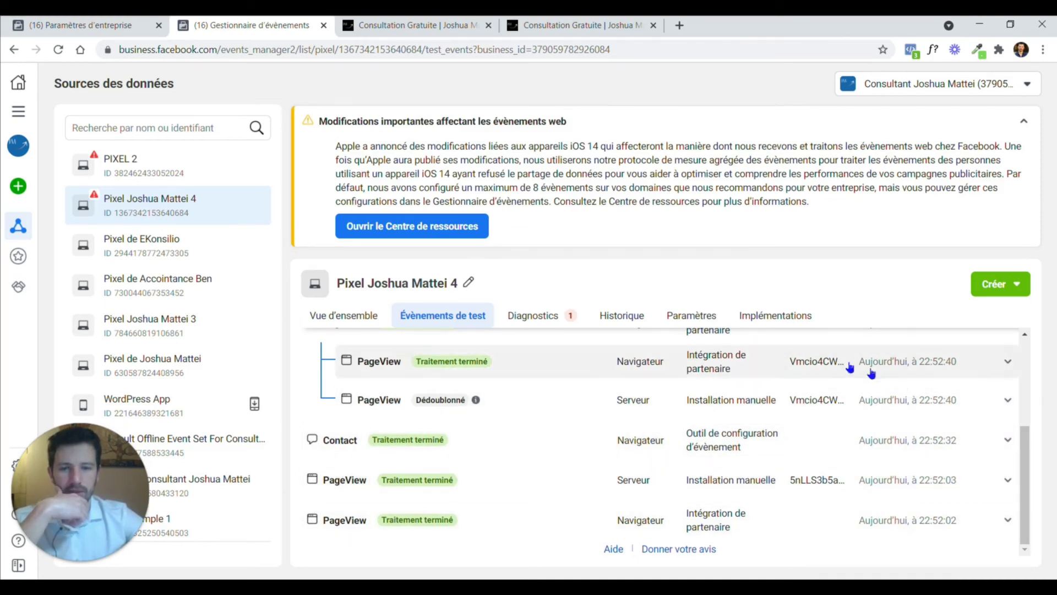
{"action": "scroll", "coordinate": [868, 371], "scroll_direction": "up", "scroll_amount": 3}
{"action": "scroll", "coordinate": [410, 398], "scroll_direction": "down", "scroll_amount": 1}
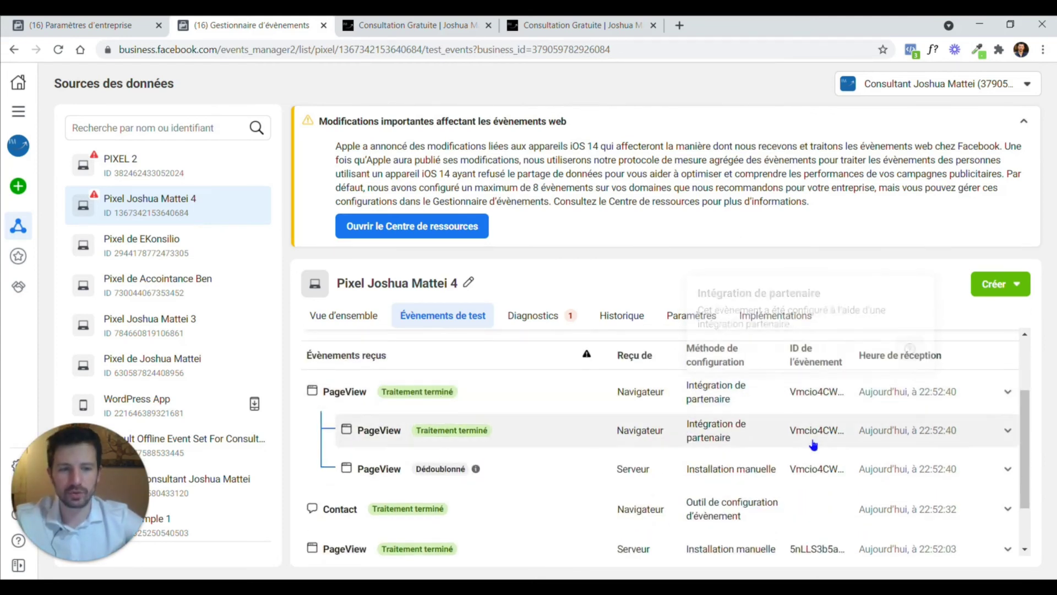
{"action": "mouse_move", "coordinate": [790, 492]}
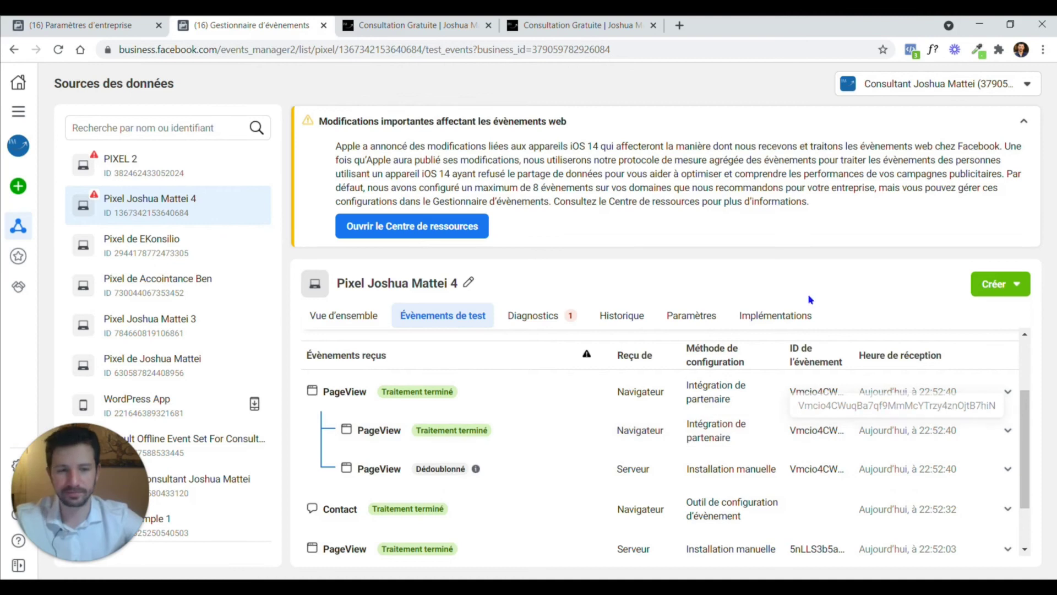
{"action": "scroll", "coordinate": [932, 448], "scroll_direction": "up", "scroll_amount": 2}
{"action": "scroll", "coordinate": [911, 420], "scroll_direction": "down", "scroll_amount": 3}
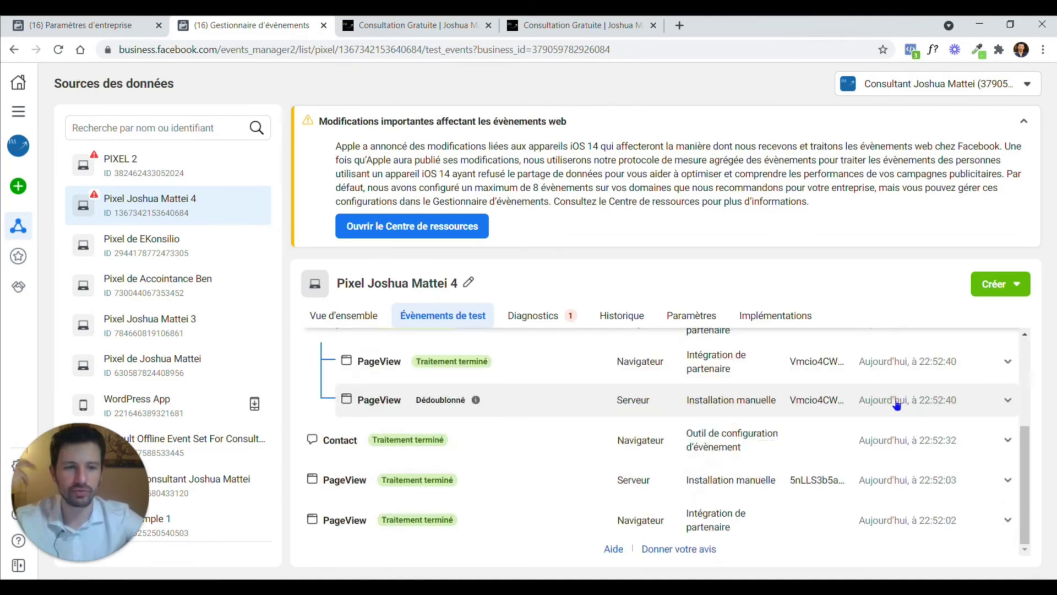
{"action": "scroll", "coordinate": [617, 403], "scroll_direction": "up", "scroll_amount": 2}
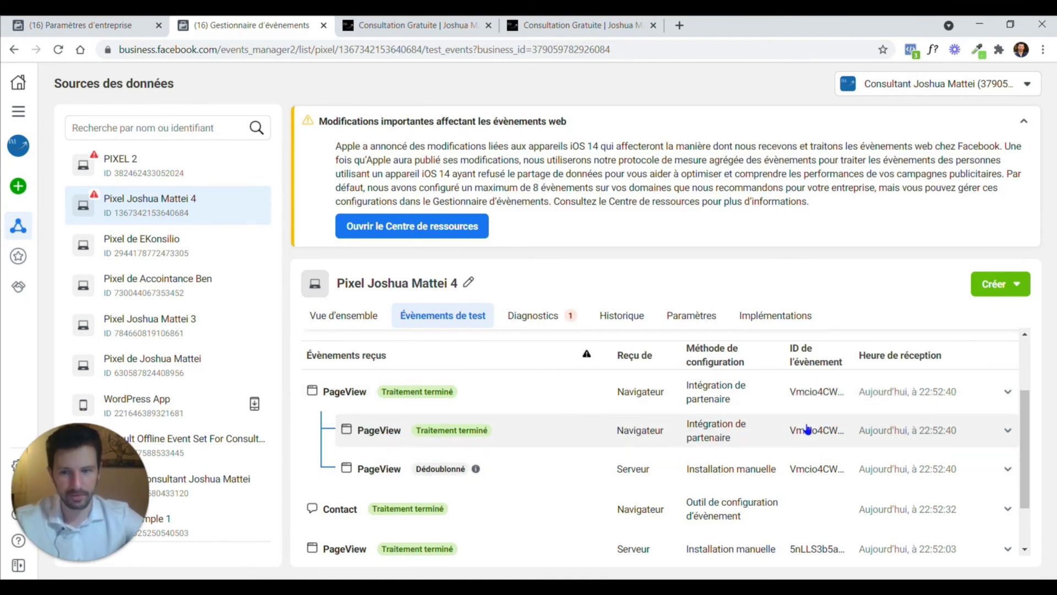
{"action": "mouse_move", "coordinate": [791, 427]}
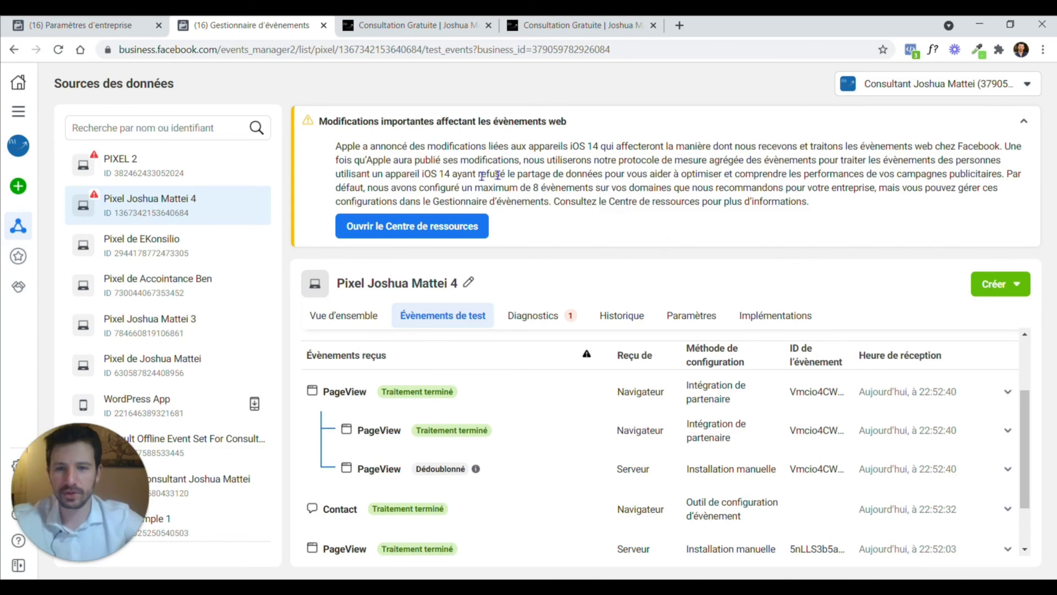
- Collapse the notice about changes affecting web events and switch to the other open copy of the Consultation Gratuite page
{"action": "left_click", "coordinate": [1024, 120]}
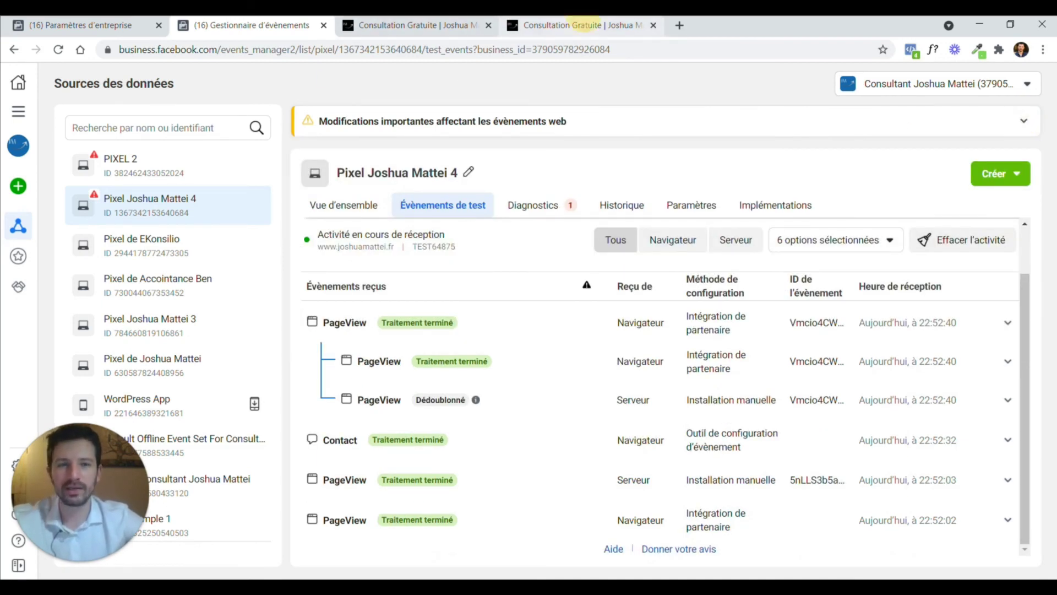
{"action": "left_click", "coordinate": [575, 25]}
{"action": "scroll", "coordinate": [420, 174], "scroll_direction": "up", "scroll_amount": 5}
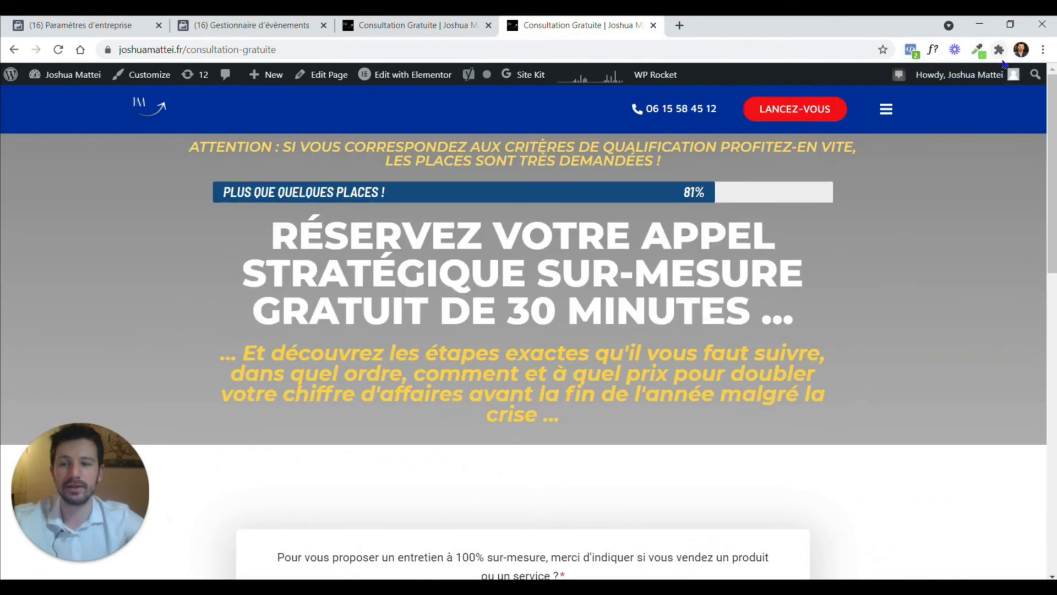